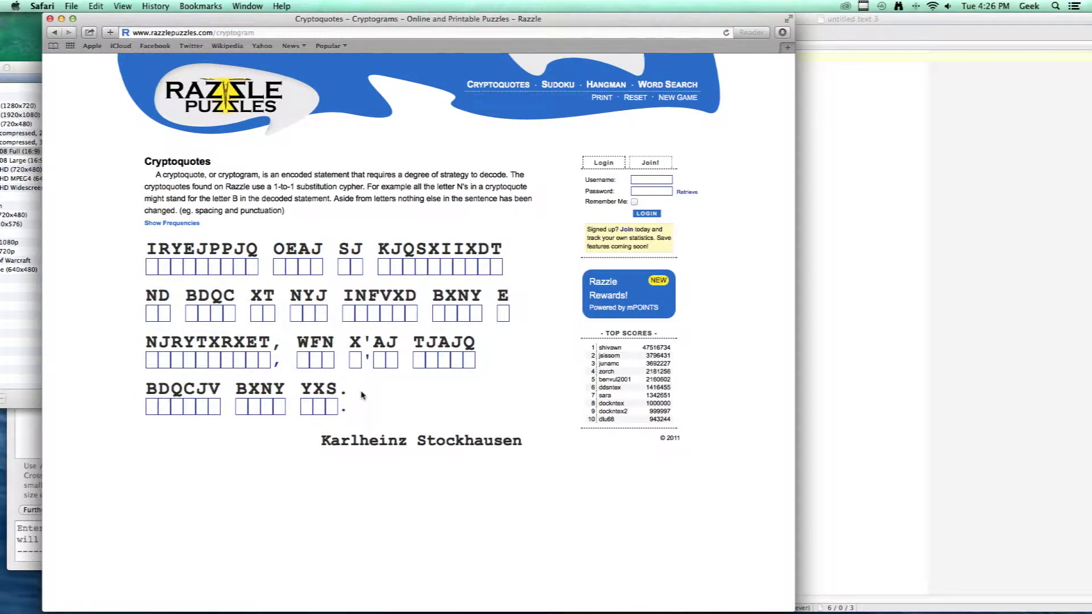
- Copy the encoded Razzle Puzzles cryptoquote from Safari and bring TextWrangler forward
{"action": "left_click_drag", "start_coordinate": [354, 390], "coordinate": [139, 252]}
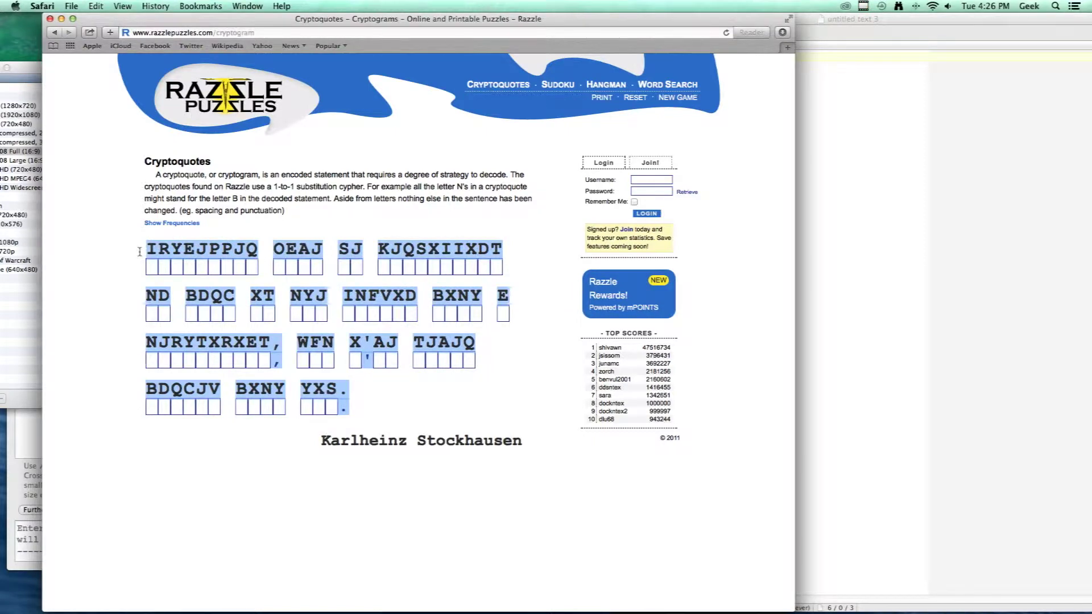
{"action": "left_click", "coordinate": [913, 180]}
- Paste the puzzle letters and delete every space between letters with Replace All
{"action": "key", "text": "super+v"}
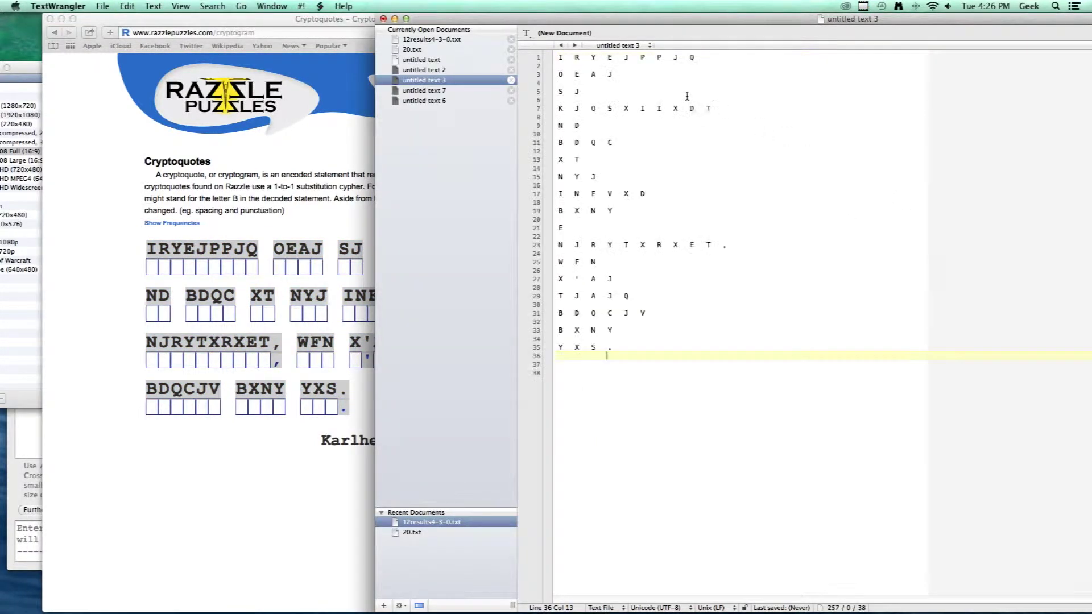
{"action": "left_click_drag", "start_coordinate": [674, 60], "coordinate": [663, 59]}
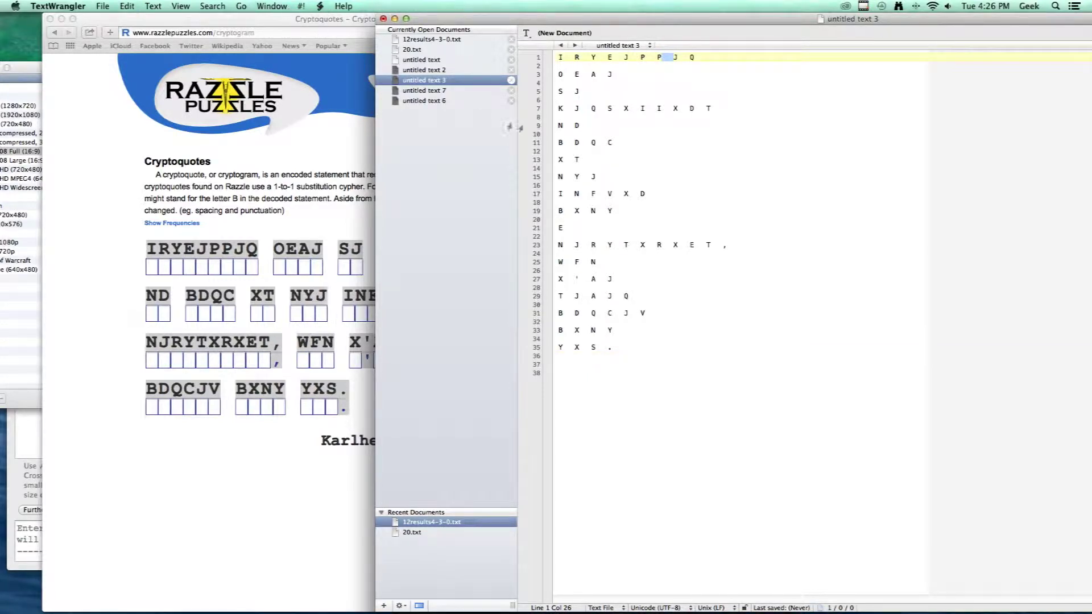
{"action": "key", "text": "super+f"}
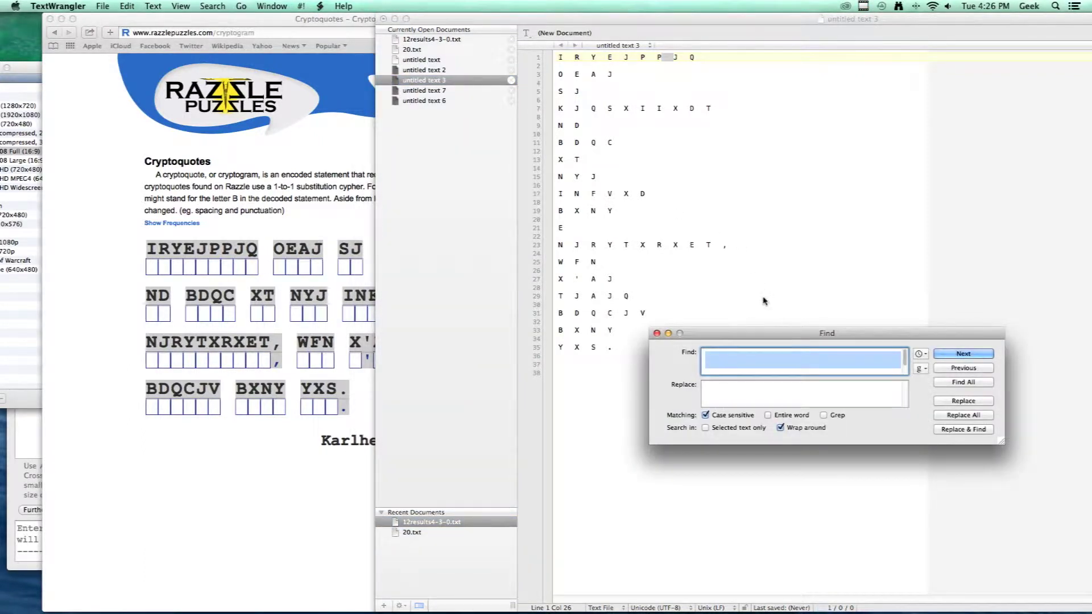
{"action": "left_click", "coordinate": [772, 394]}
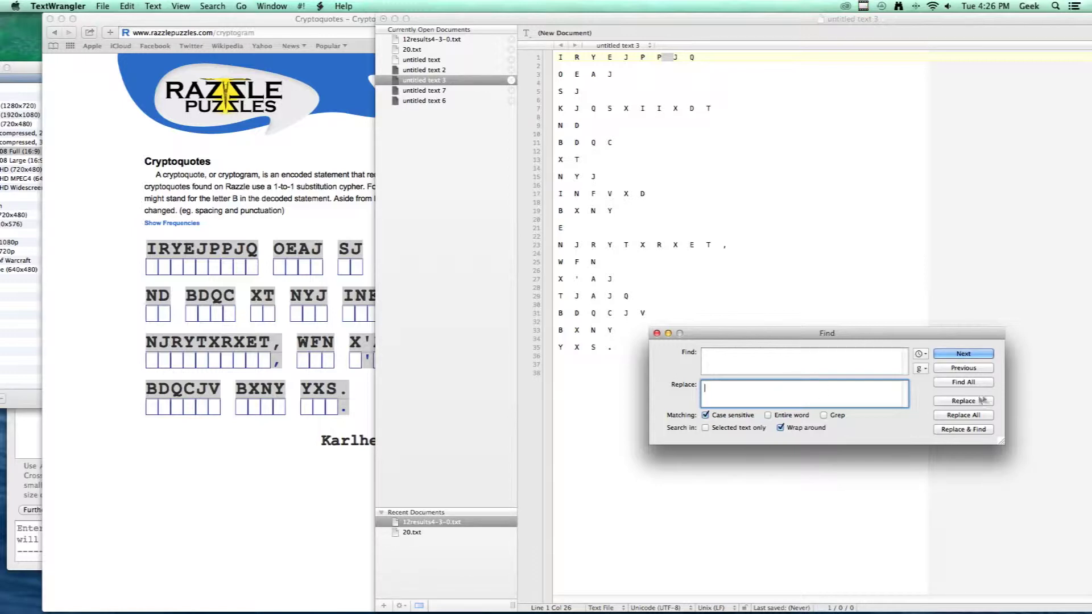
{"action": "left_click", "coordinate": [972, 416]}
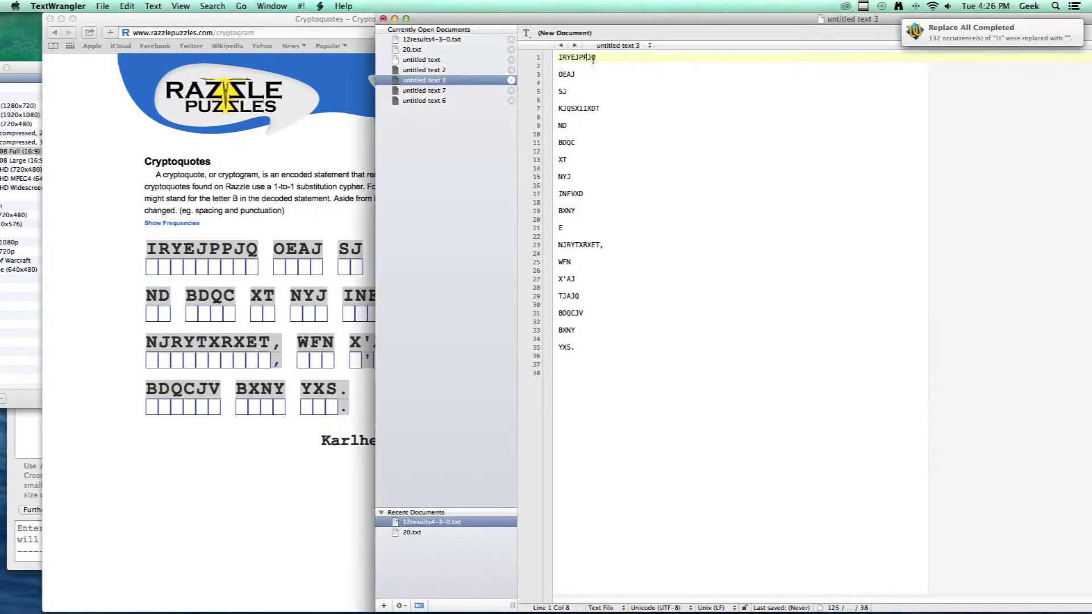
{"action": "left_click", "coordinate": [591, 59]}
- Replace all line breaks with single spaces to join the encoded words into one line, and select it
{"action": "left_click", "coordinate": [559, 70], "text": "shift"}
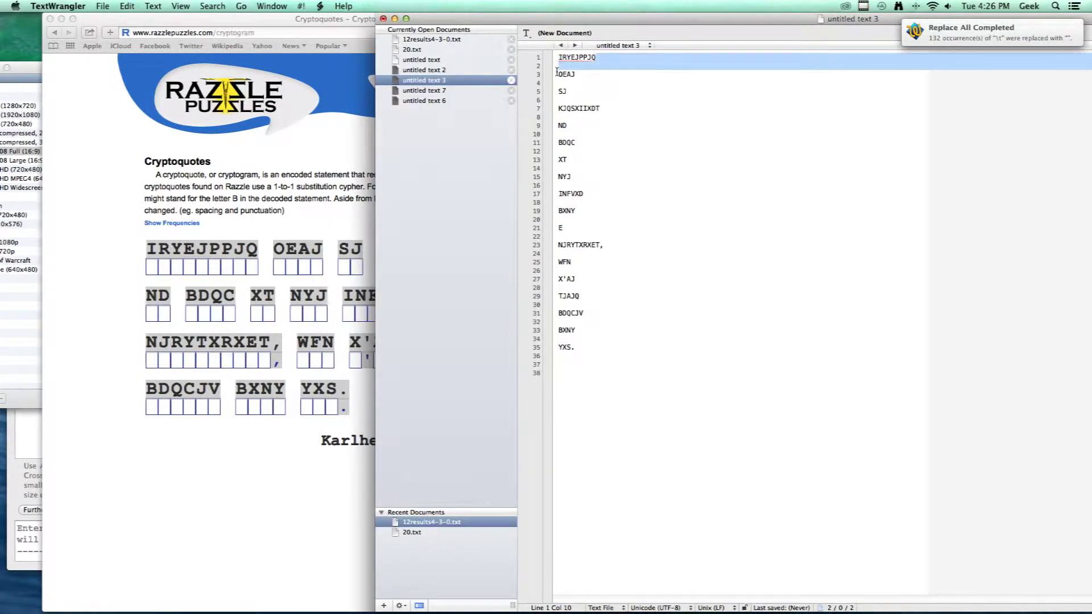
{"action": "key", "text": "super+c"}
{"action": "key", "text": "super+f"}
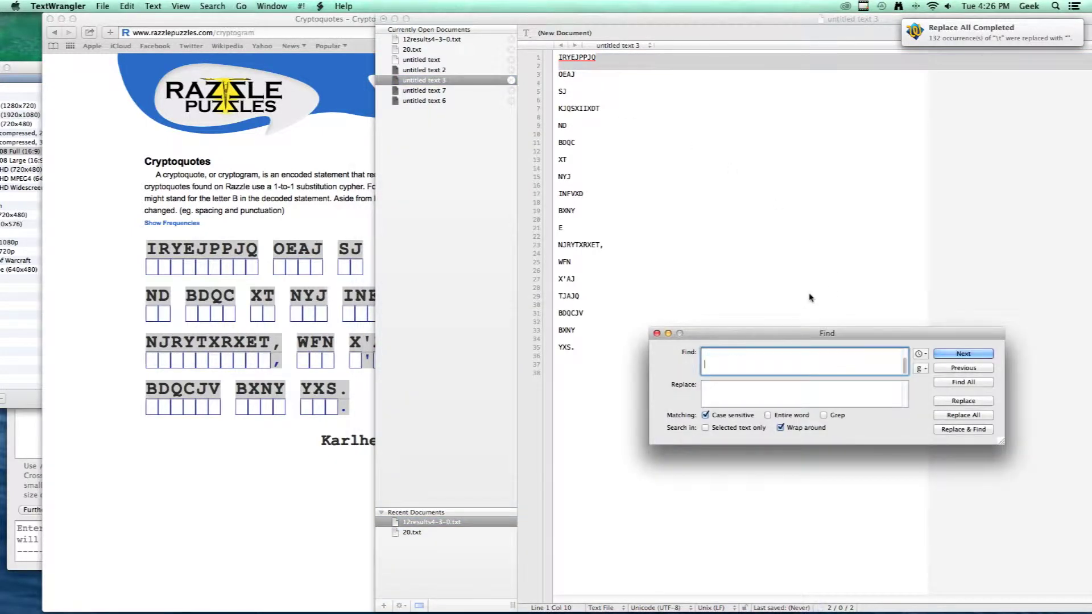
{"action": "left_click", "coordinate": [784, 400]}
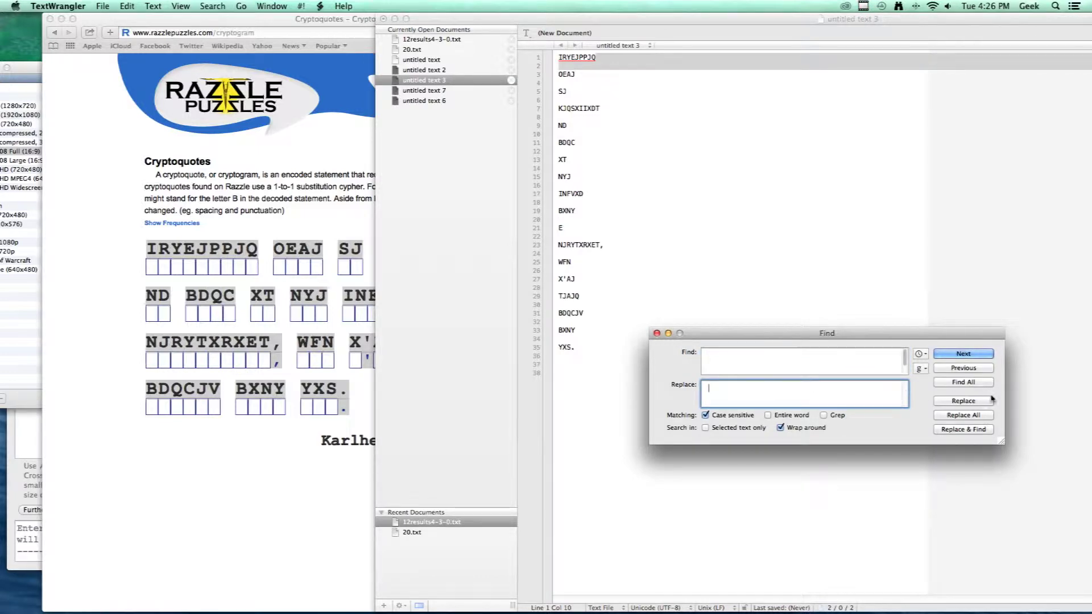
{"action": "left_click", "coordinate": [967, 415]}
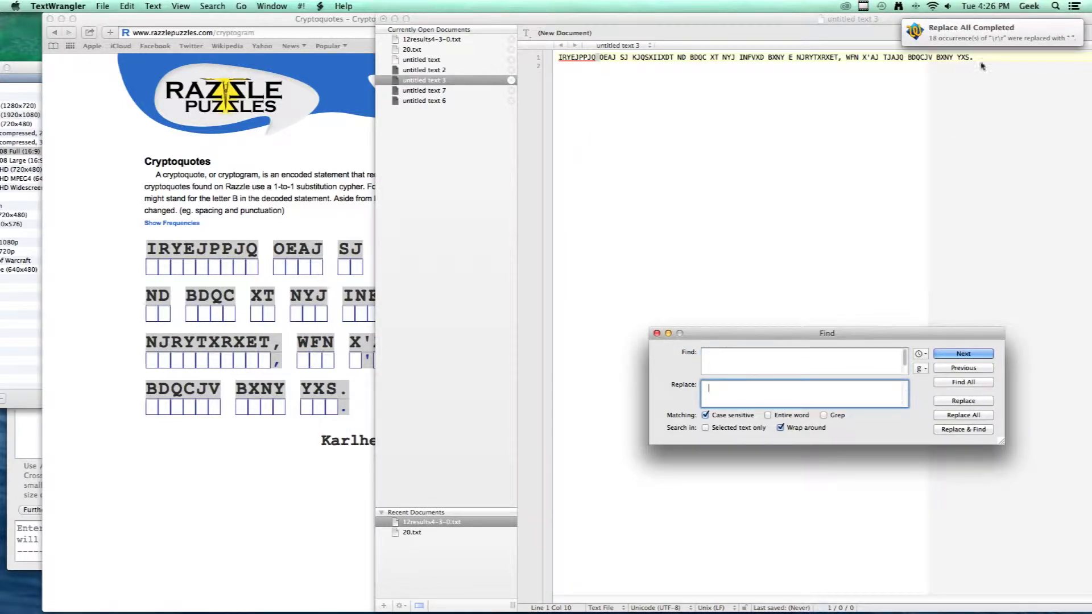
{"action": "key", "text": "super+w"}
{"action": "key", "text": "super+a"}
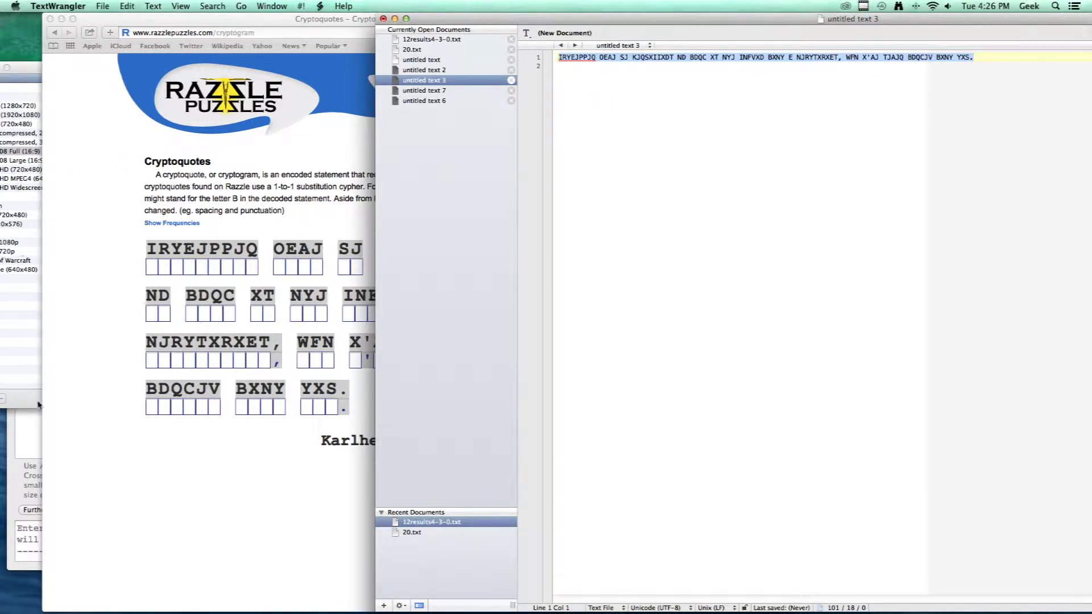
{"action": "left_click", "coordinate": [33, 419]}
- Paste the encoded line into the solver's puzzle box, solve with the Small dictionary, then select Medium
{"action": "mouse_move", "coordinate": [341, 192]}
{"action": "left_mouse_down"}
{"action": "mouse_move", "coordinate": [377, 175]}
{"action": "mouse_move", "coordinate": [470, 72]}
{"action": "left_mouse_up"}
{"action": "left_click", "coordinate": [270, 416]}
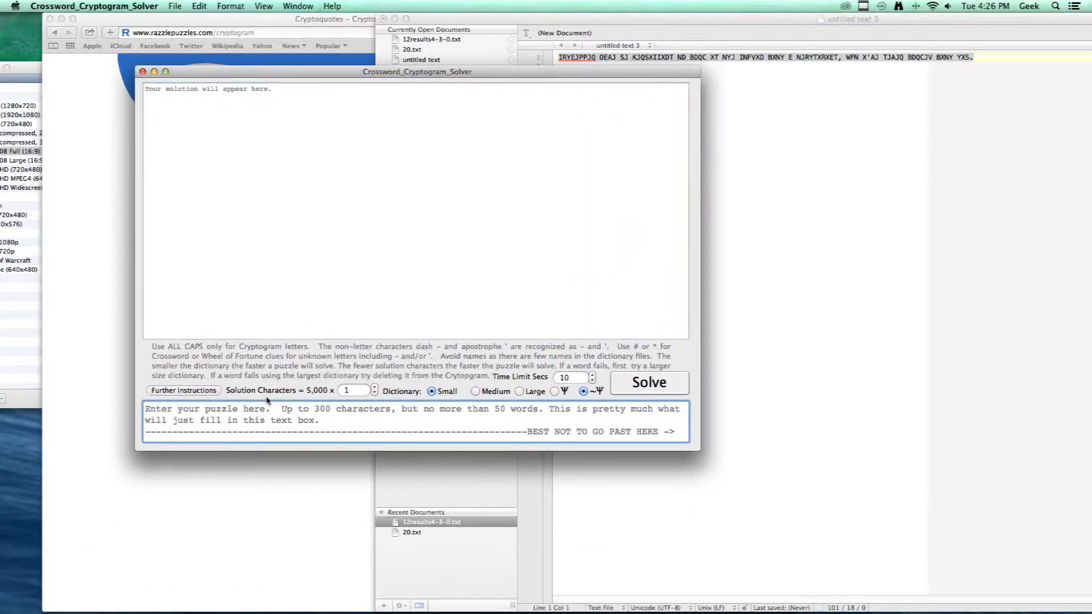
{"action": "key", "text": "super+a"}
{"action": "key", "text": "super+v"}
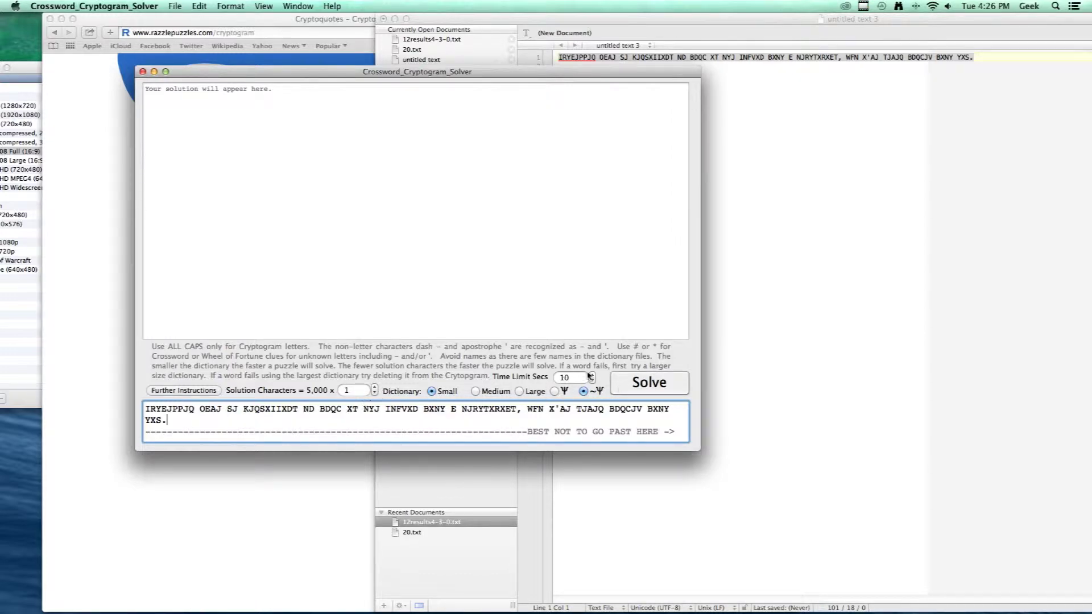
{"action": "left_click", "coordinate": [657, 384]}
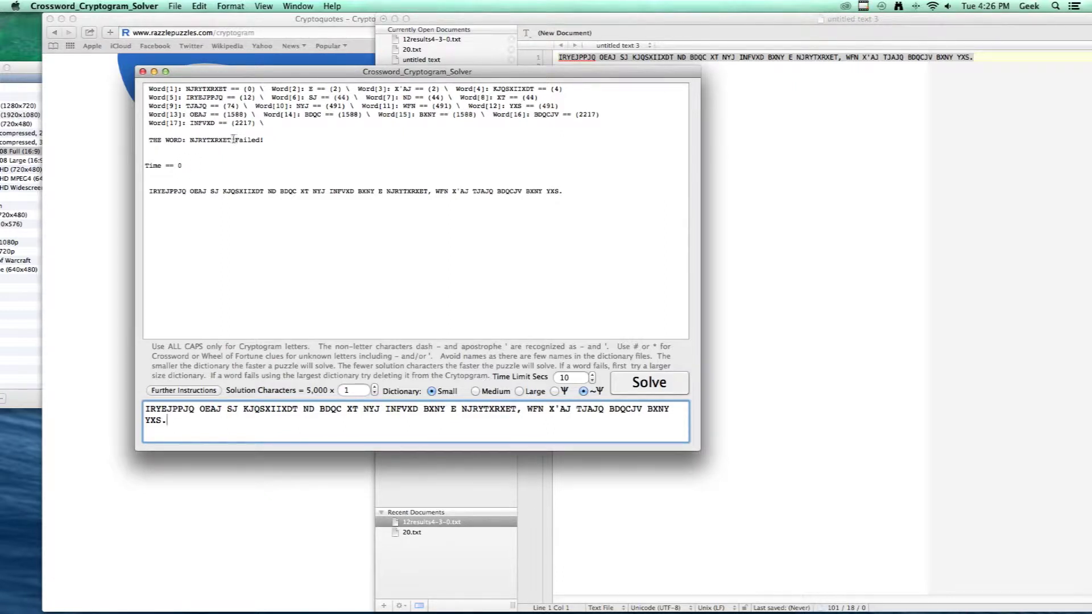
{"action": "left_click", "coordinate": [476, 391]}
- Rerun the solve with the Medium dictionary, then with Large; both fail on IRYEJPPJQ
{"action": "left_click", "coordinate": [642, 384]}
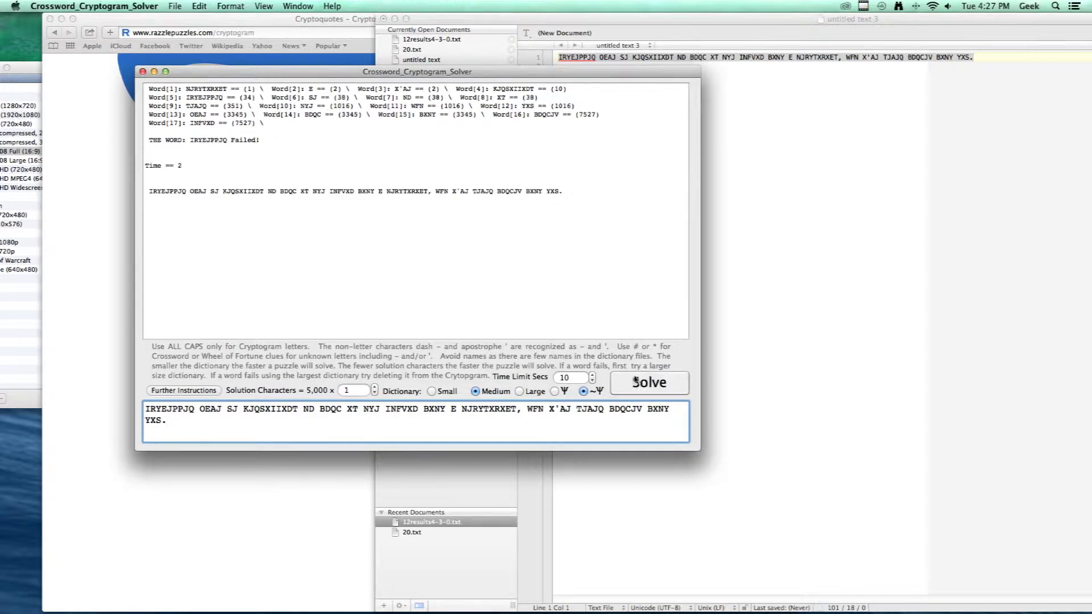
{"action": "left_click", "coordinate": [519, 391]}
{"action": "left_click", "coordinate": [664, 384]}
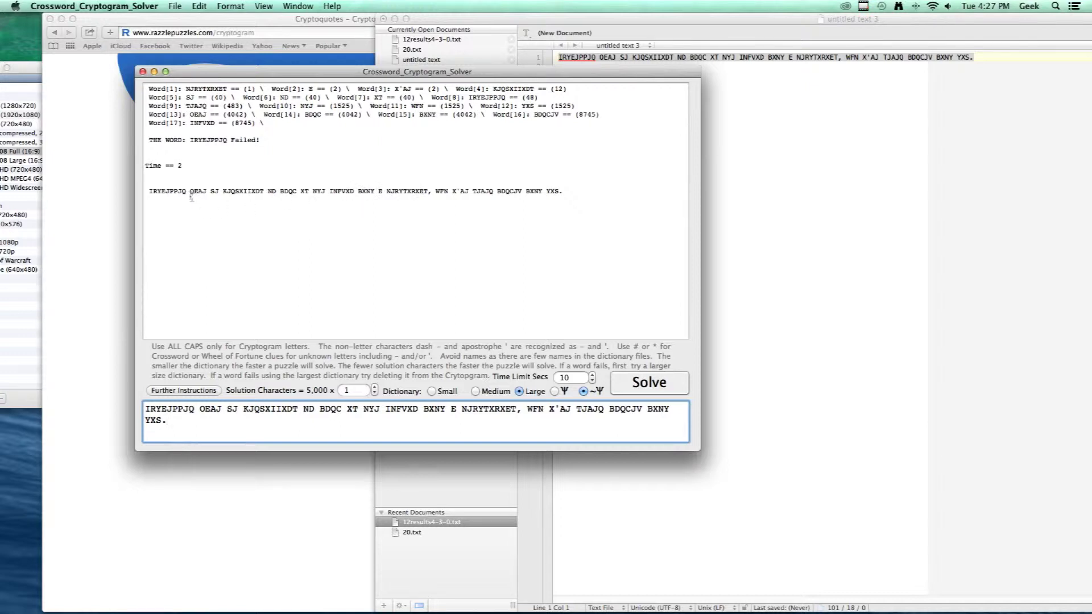
- Delete IRYEJPPJQ from the puzzle line, paste the shortened line into the puzzle box and solve again
{"action": "mouse_move", "coordinate": [187, 192]}
{"action": "left_mouse_down"}
{"action": "mouse_move", "coordinate": [149, 195]}
{"action": "mouse_move", "coordinate": [150, 204]}
{"action": "left_mouse_up"}
{"action": "key", "text": "BackSpace"}
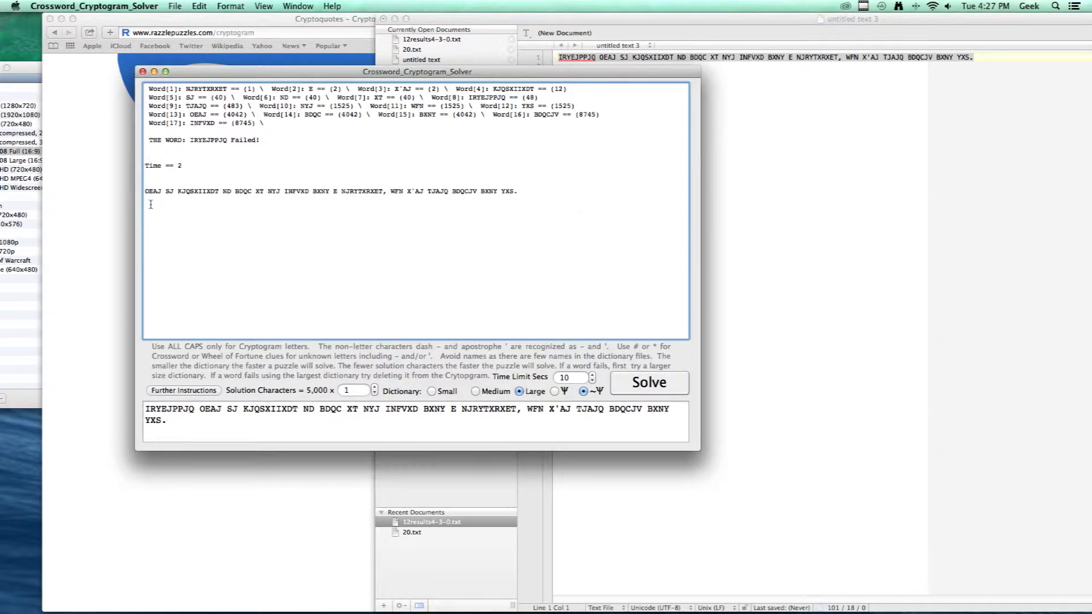
{"action": "left_click_drag", "start_coordinate": [518, 194], "coordinate": [411, 194]}
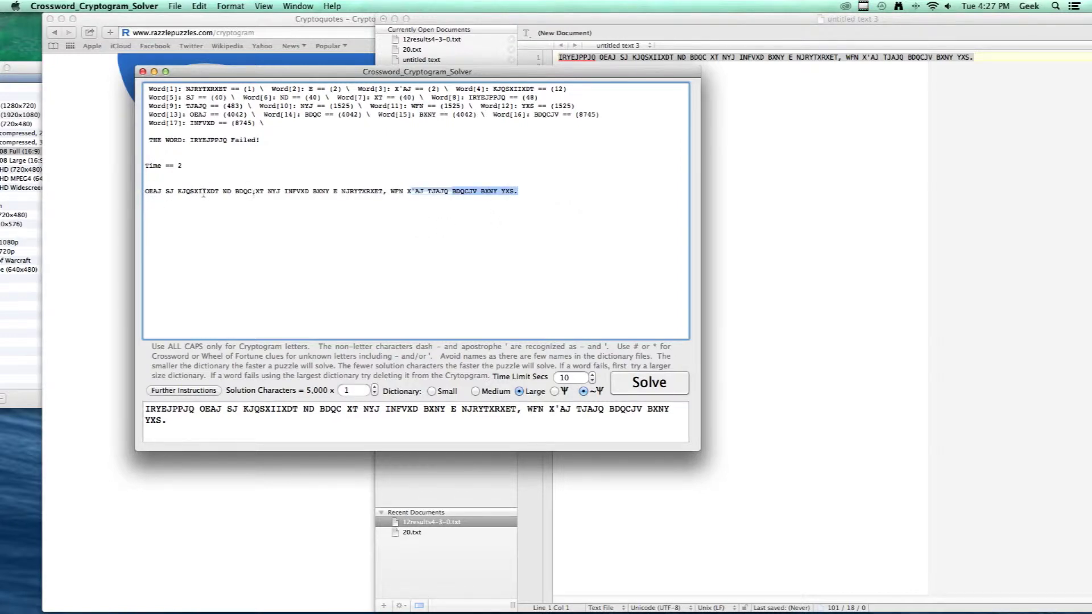
{"action": "left_click_drag", "start_coordinate": [253, 193], "coordinate": [85, 196]}
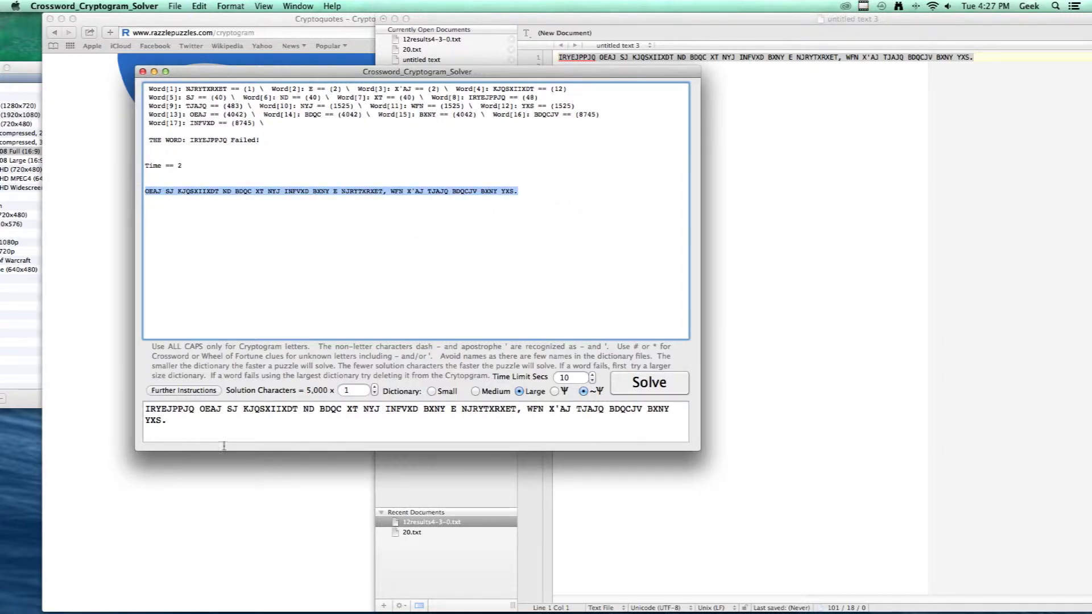
{"action": "left_click_drag", "start_coordinate": [224, 446], "coordinate": [142, 405]}
{"action": "key", "text": "super+v"}
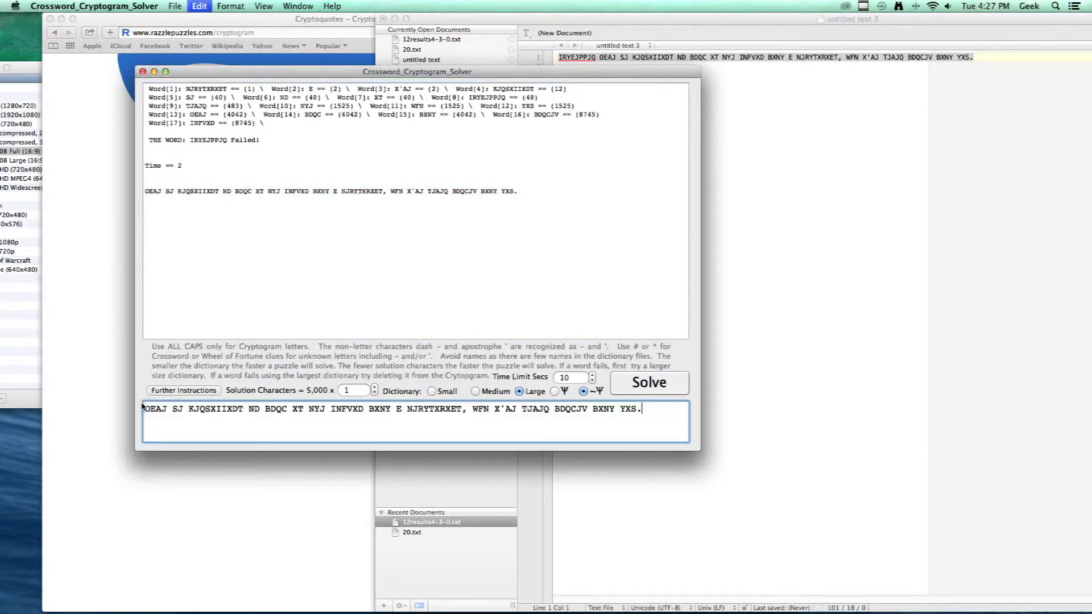
{"action": "key", "text": "super+a"}
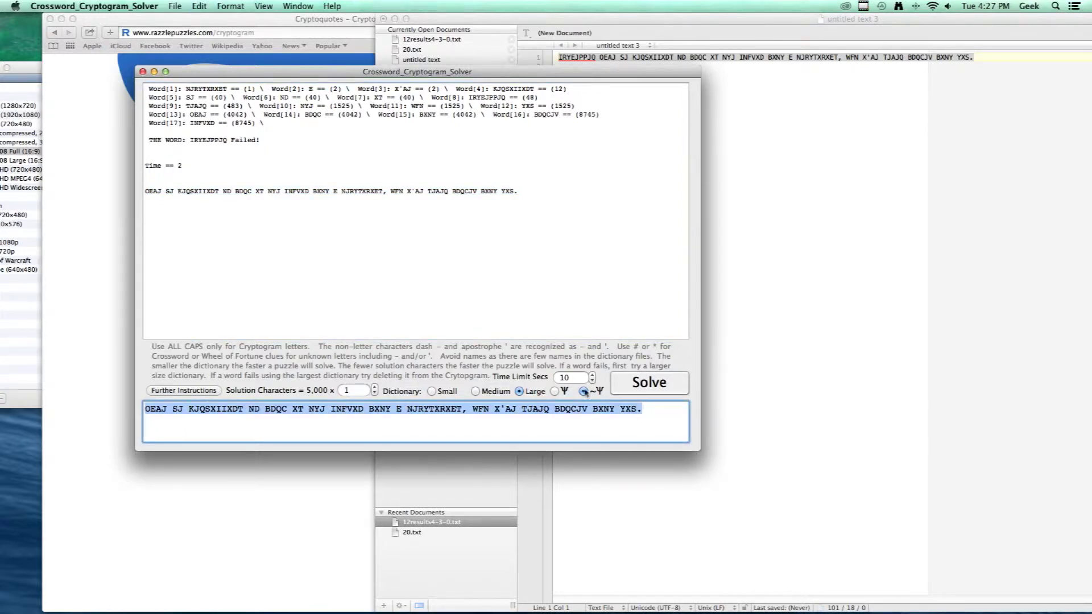
{"action": "left_click", "coordinate": [643, 384]}
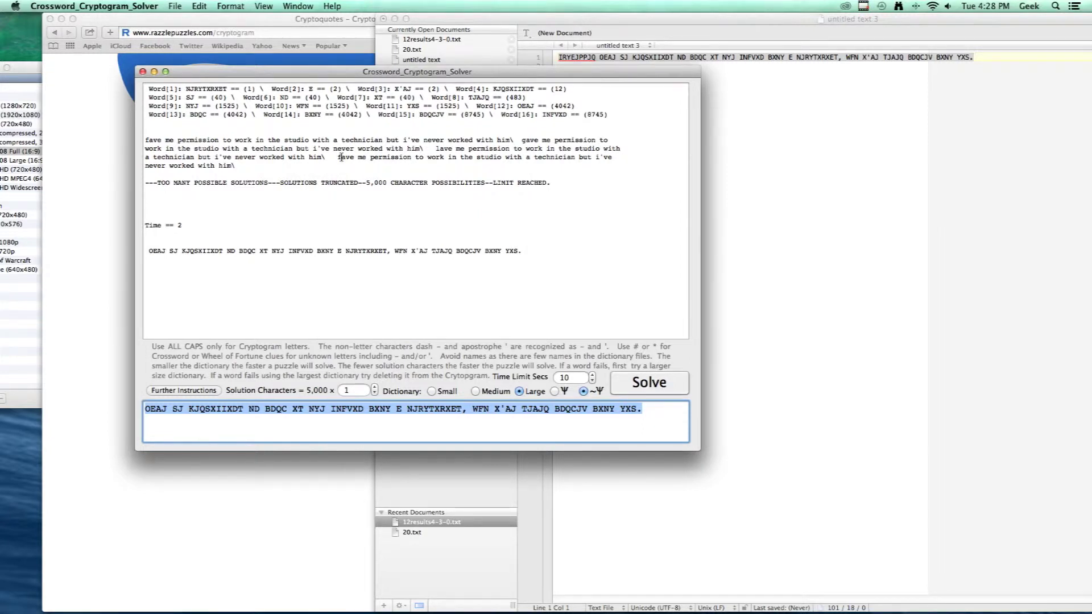
{"action": "double_click", "coordinate": [578, 378]}
{"action": "type", "text": "30"}
{"action": "key", "text": "Return"}
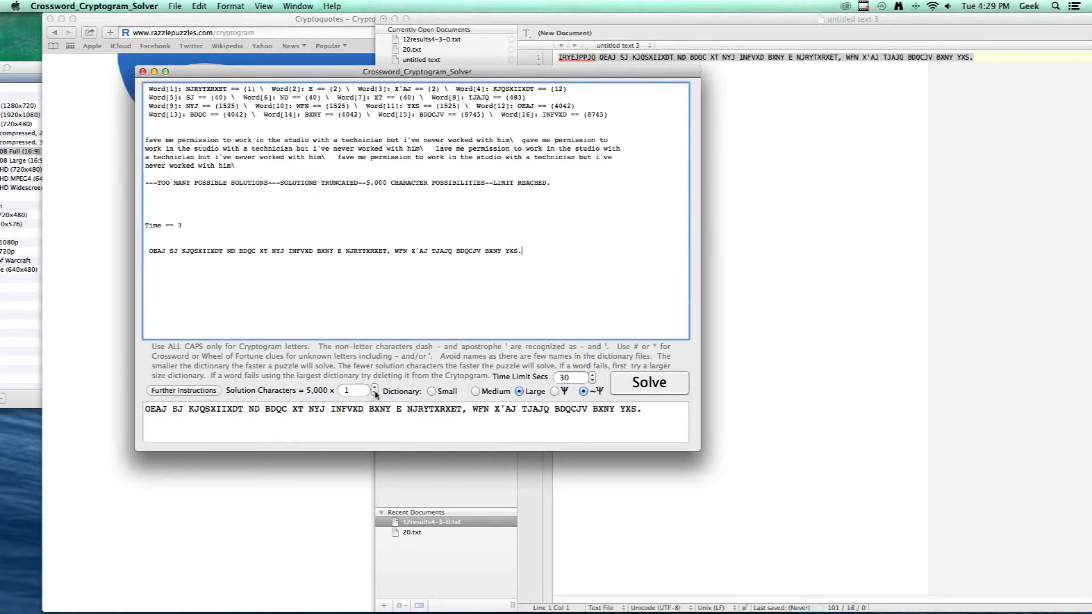
{"action": "left_click", "coordinate": [375, 394]}
{"action": "left_click", "coordinate": [377, 388]}
{"action": "left_click", "coordinate": [558, 378]}
{"action": "type", "text": "15"}
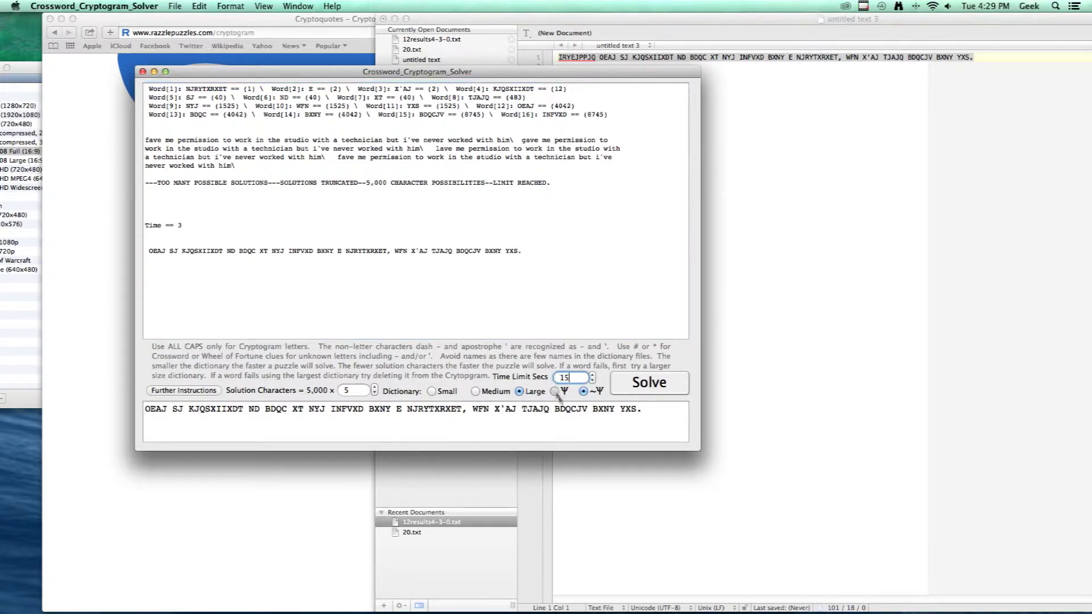
{"action": "left_click", "coordinate": [555, 391]}
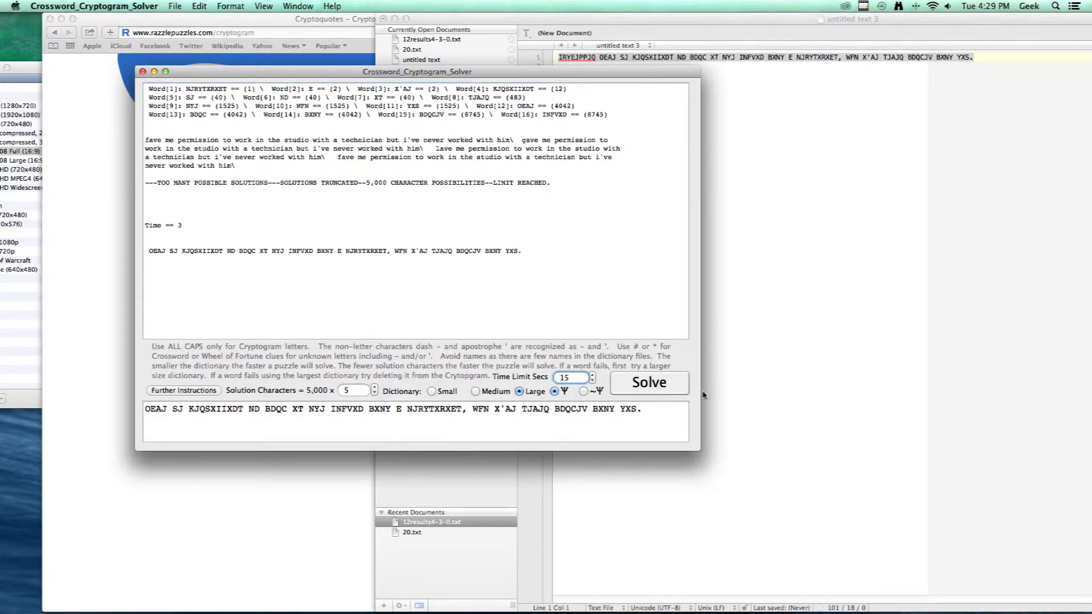
{"action": "left_click", "coordinate": [645, 384]}
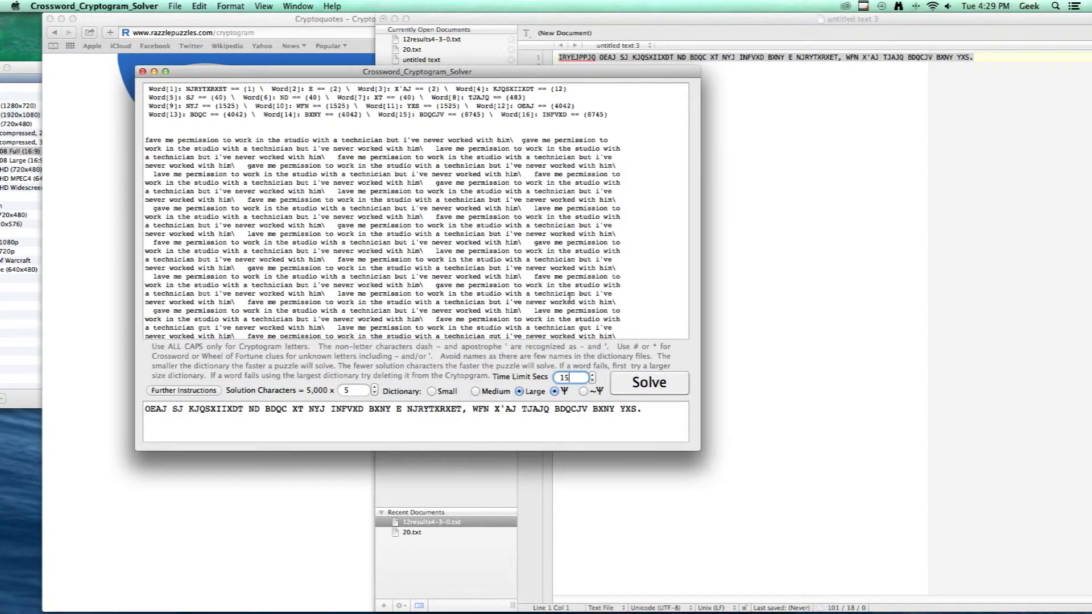
{"action": "left_click", "coordinate": [539, 297]}
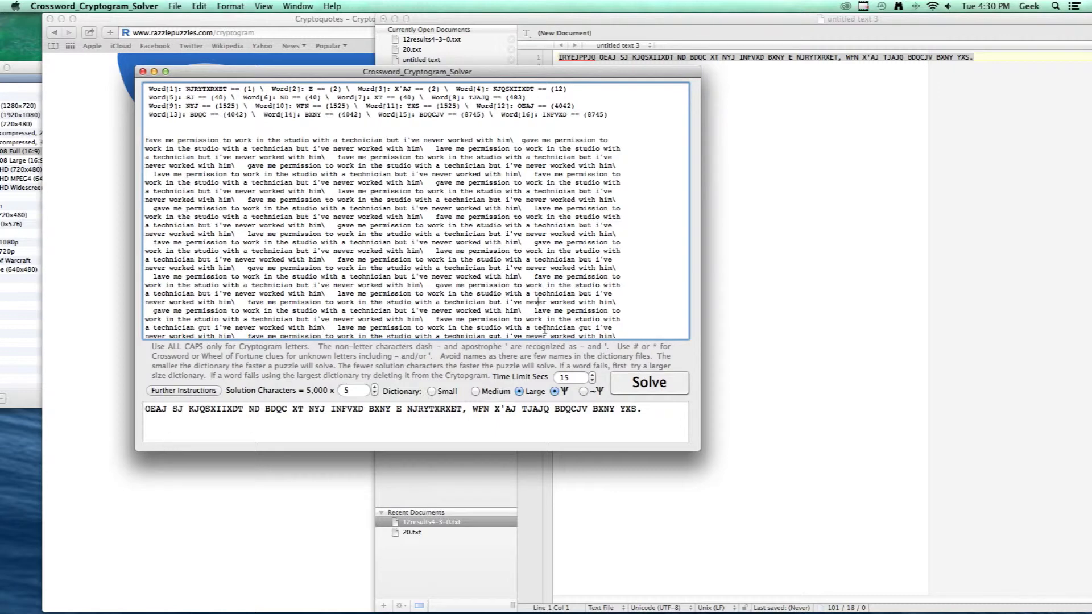
{"action": "scroll", "coordinate": [545, 328], "scroll_direction": "down", "scroll_amount": 5}
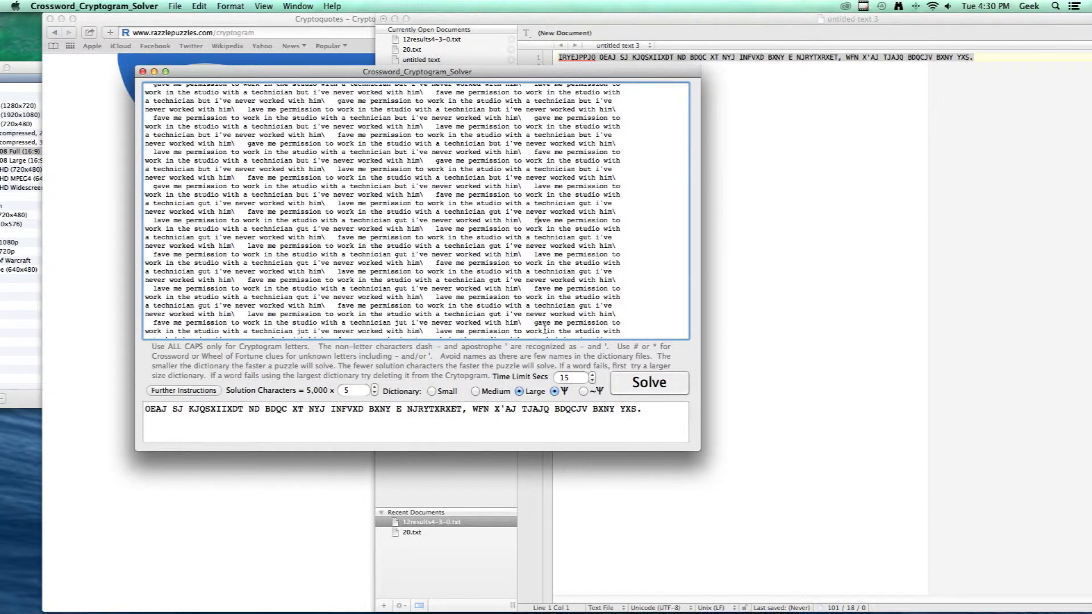
{"action": "scroll", "coordinate": [545, 328], "scroll_direction": "down", "scroll_amount": 5}
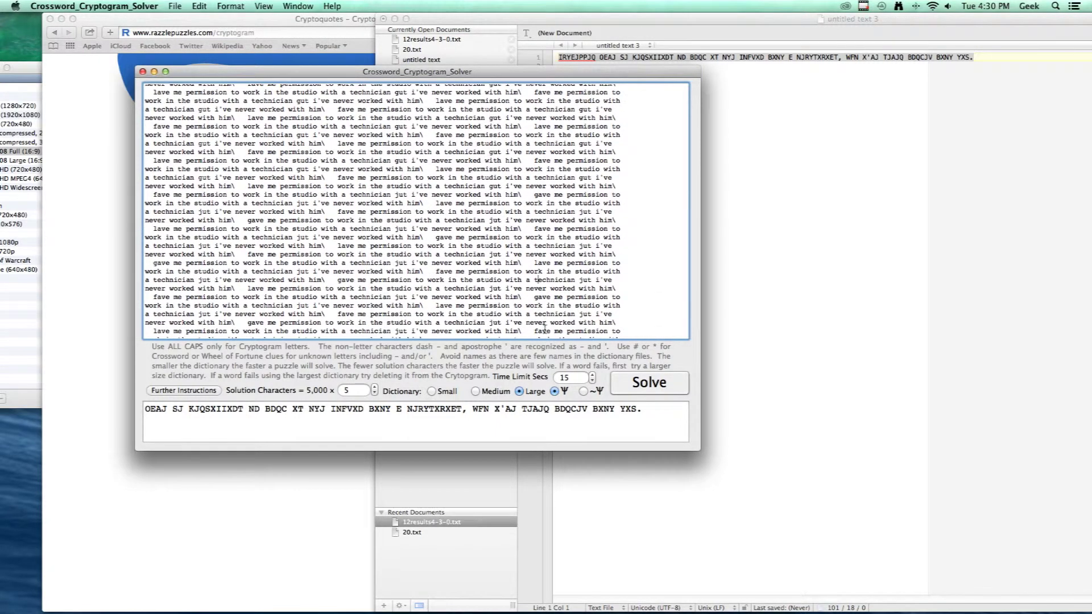
{"action": "scroll", "coordinate": [543, 329], "scroll_direction": "down", "scroll_amount": 5}
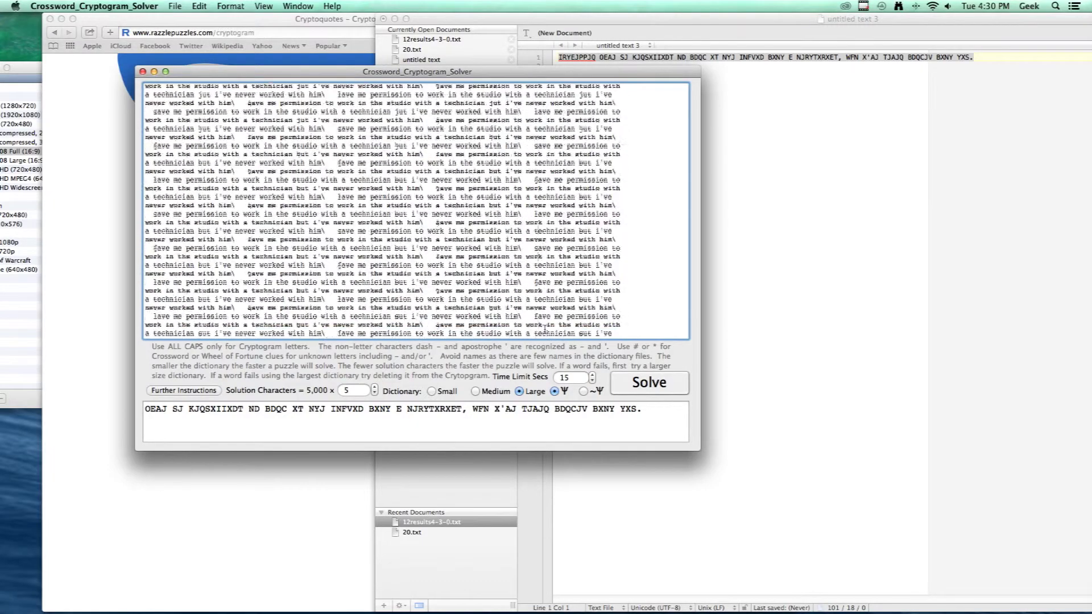
{"action": "scroll", "coordinate": [543, 328], "scroll_direction": "down", "scroll_amount": 5}
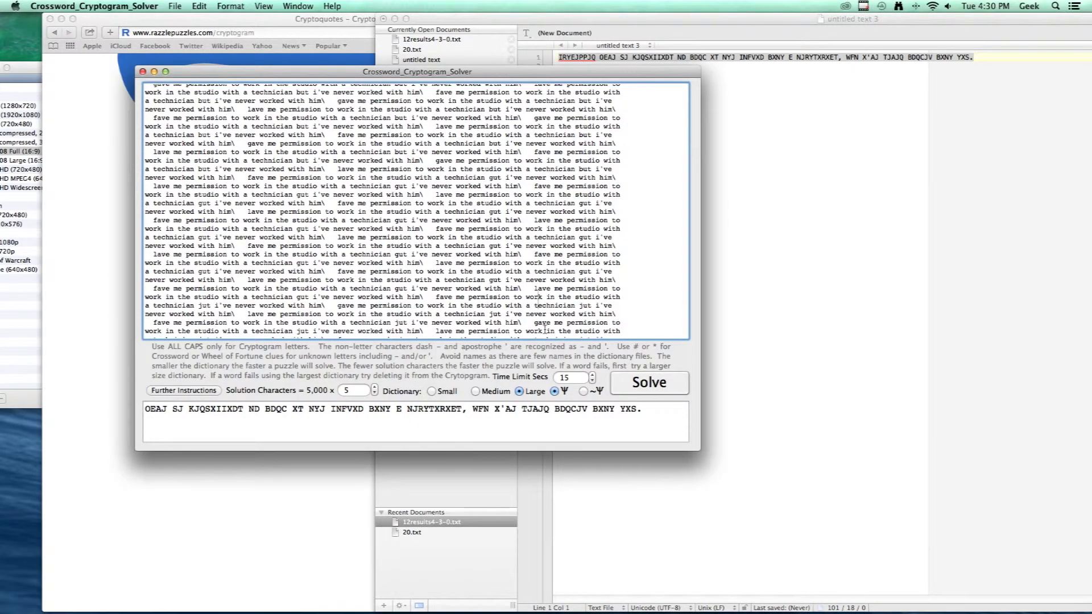
{"action": "scroll", "coordinate": [545, 328], "scroll_direction": "down", "scroll_amount": 5}
{"action": "scroll", "coordinate": [543, 328], "scroll_direction": "down", "scroll_amount": 5}
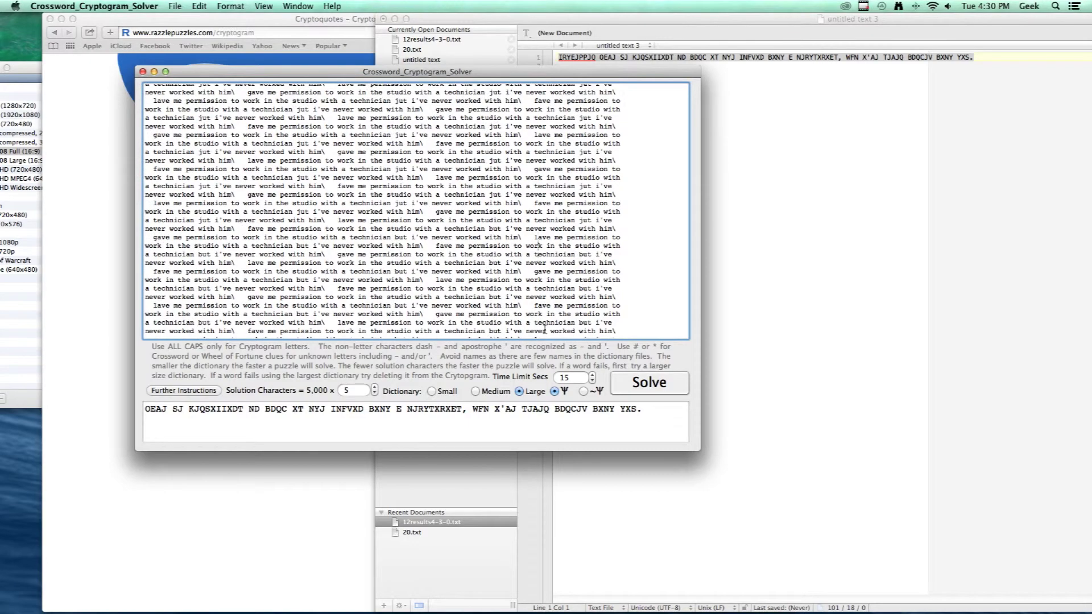
{"action": "scroll", "coordinate": [544, 329], "scroll_direction": "down", "scroll_amount": 5}
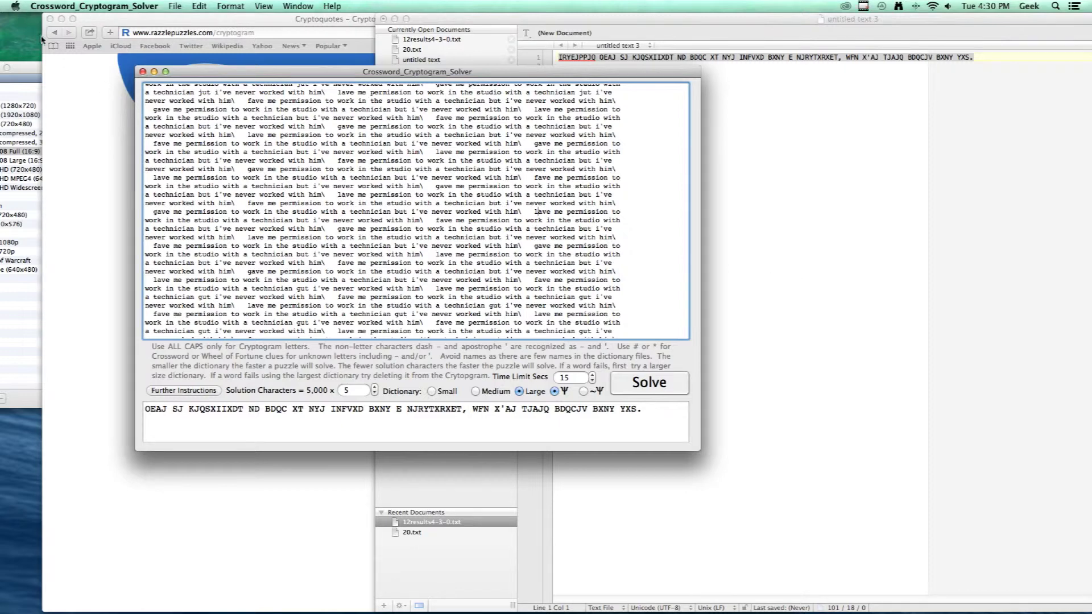
- Enter GAVE ME PERMISSION into the cryptoquote boxes under OEAJ and KJQSXIIXDT
{"action": "left_click", "coordinate": [83, 68]}
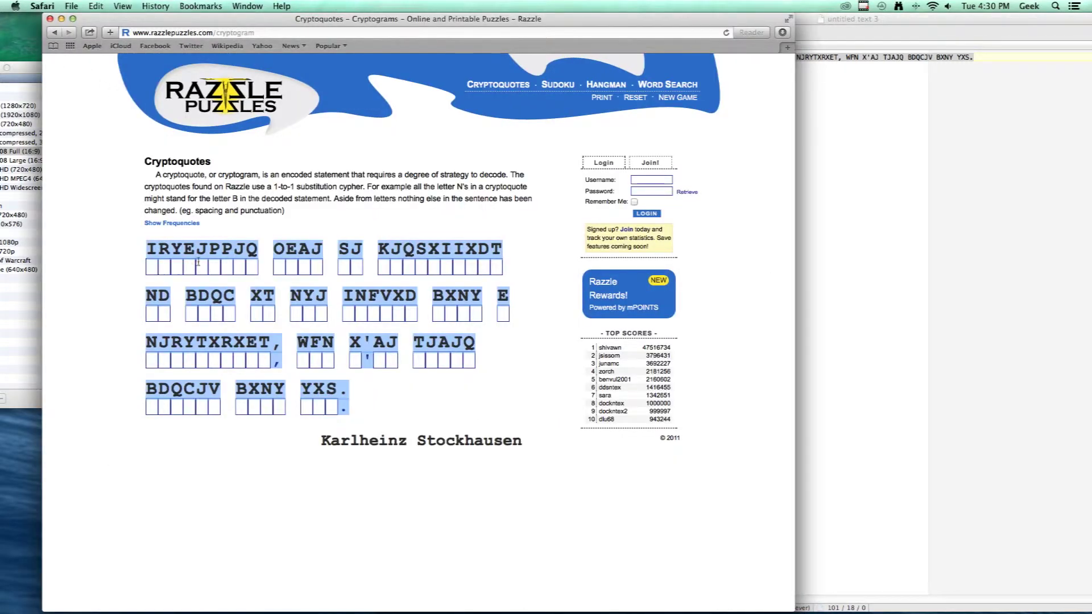
{"action": "left_click", "coordinate": [282, 266]}
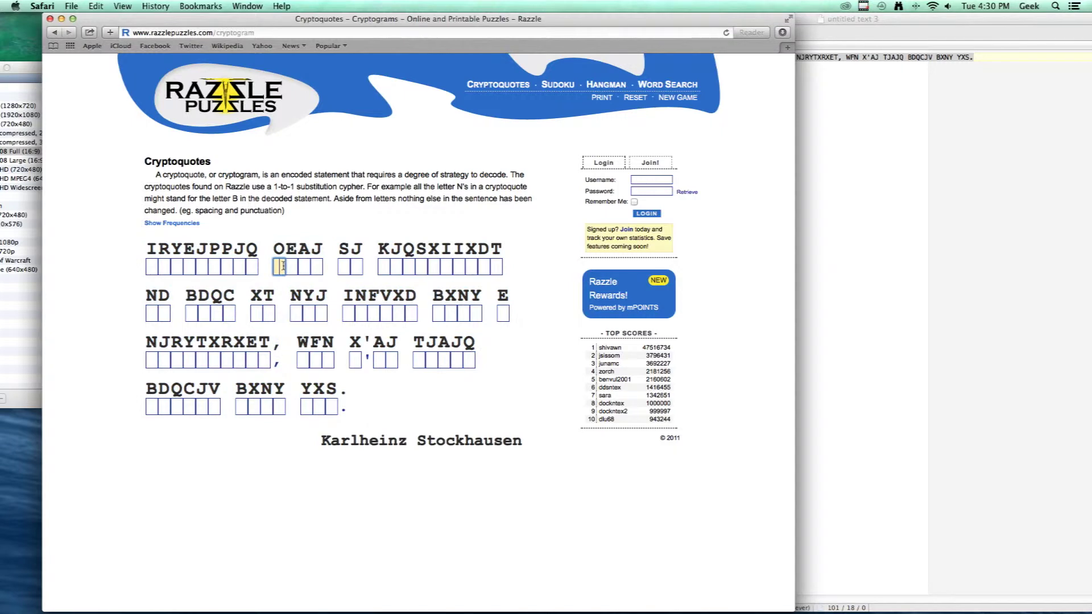
{"action": "type", "text": "G"}
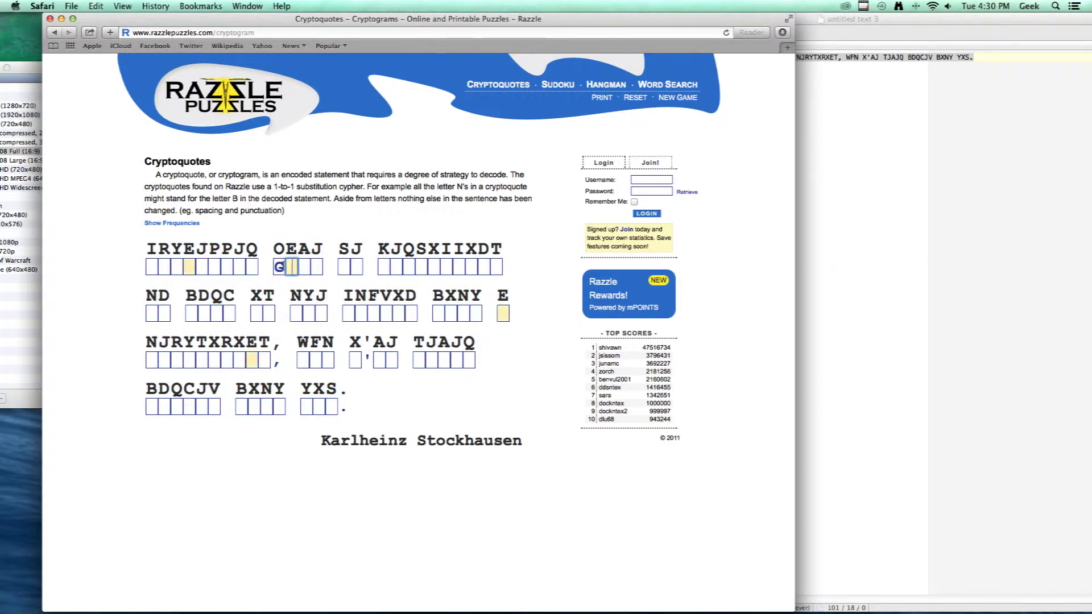
{"action": "type", "text": "A"}
{"action": "left_click", "coordinate": [304, 266]}
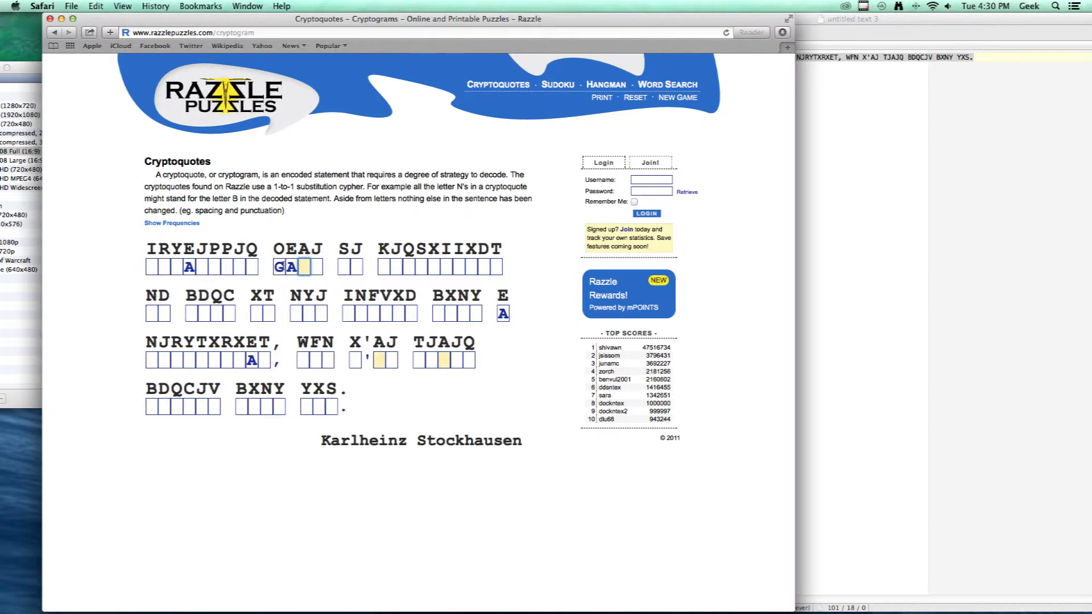
{"action": "type", "text": "VE "}
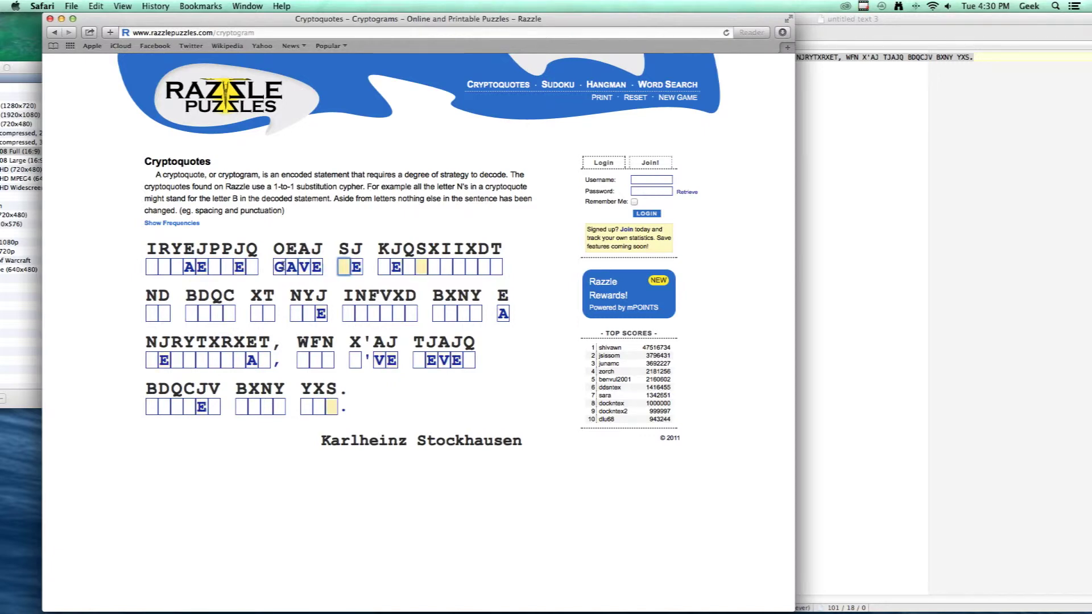
{"action": "type", "text": "M"}
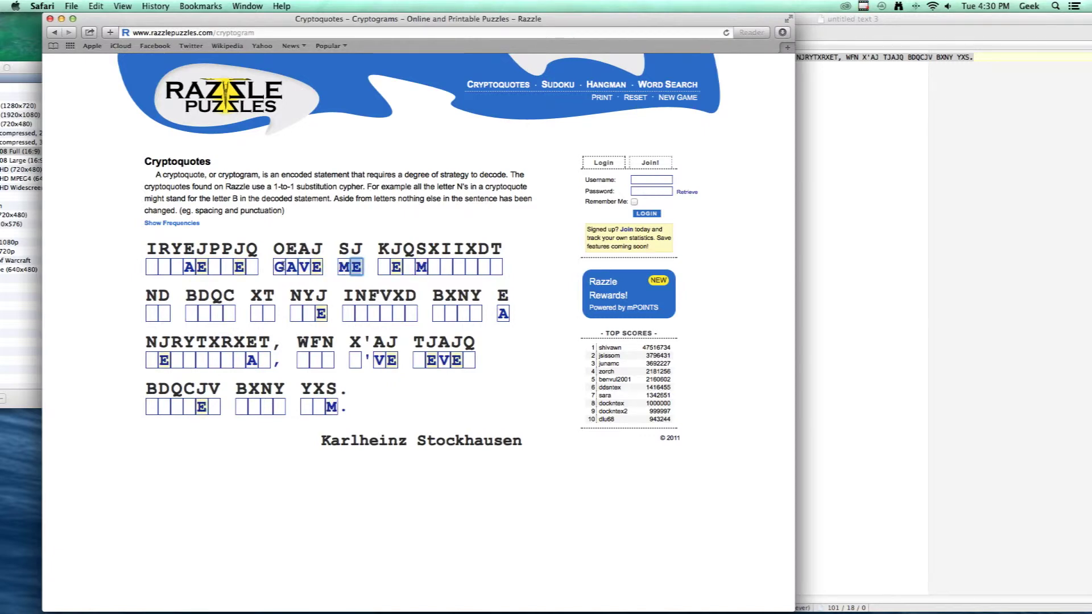
{"action": "left_click", "coordinate": [385, 266]}
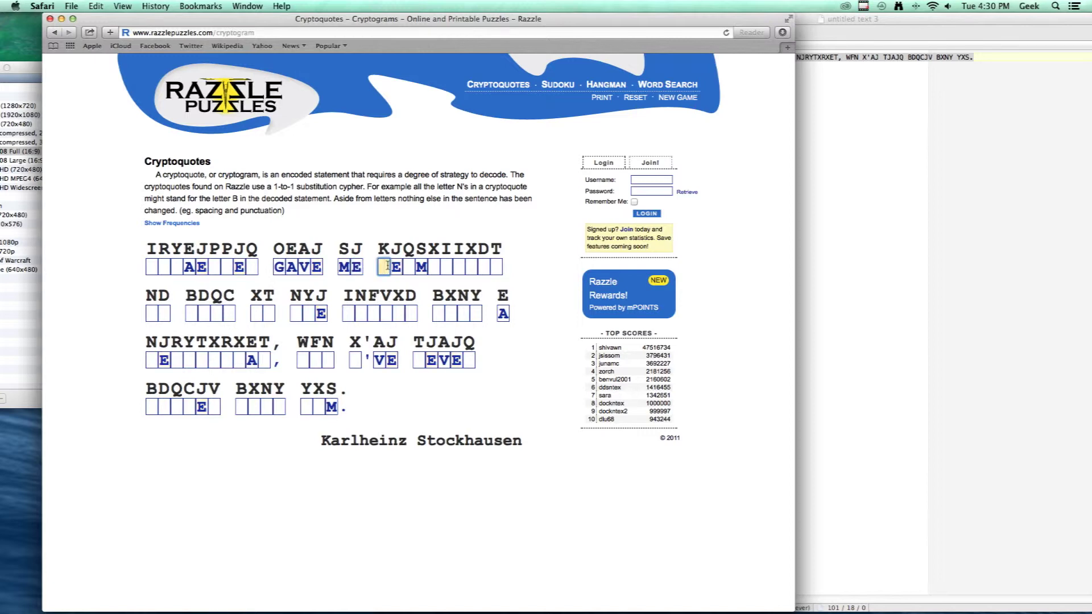
{"action": "type", "text": "PERM"}
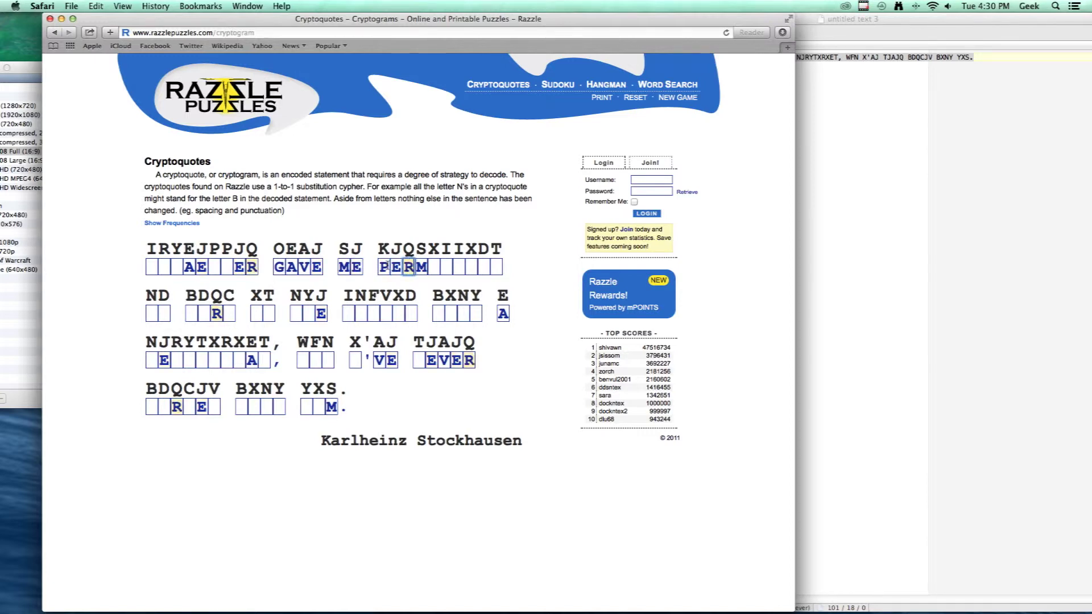
{"action": "type", "text": "ISSI"}
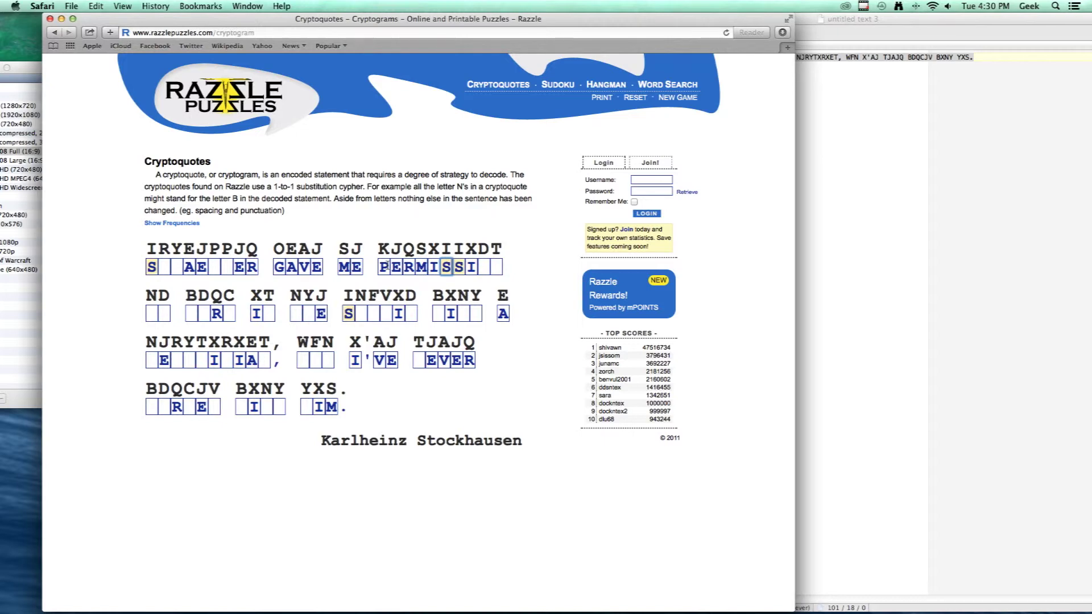
{"action": "key", "text": "Right"}
{"action": "key", "text": "Right"}
{"action": "key", "text": "Right"}
{"action": "type", "text": "O"}
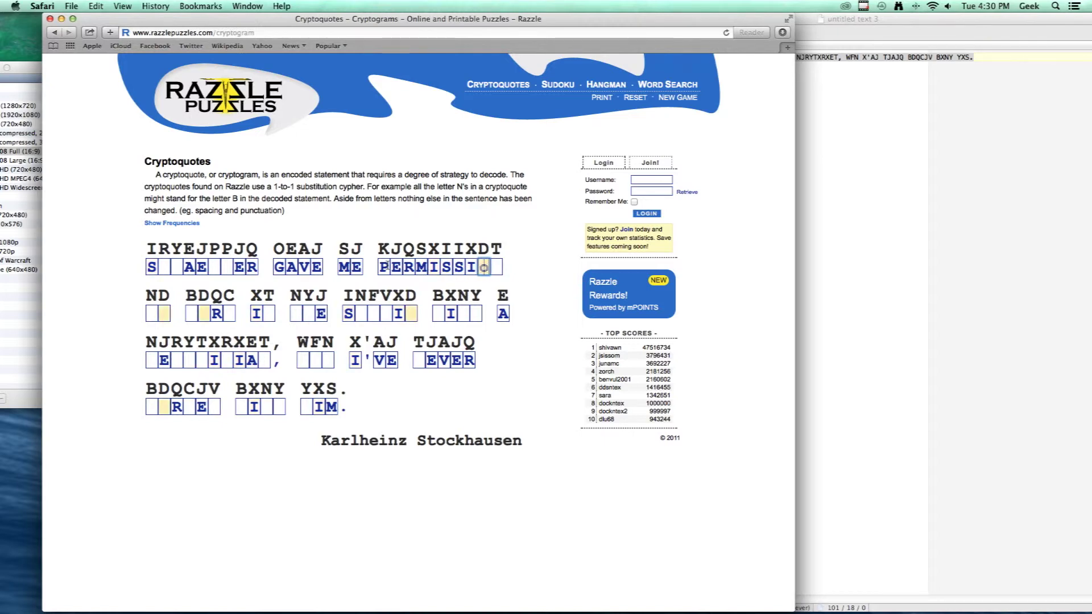
{"action": "type", "text": "N"}
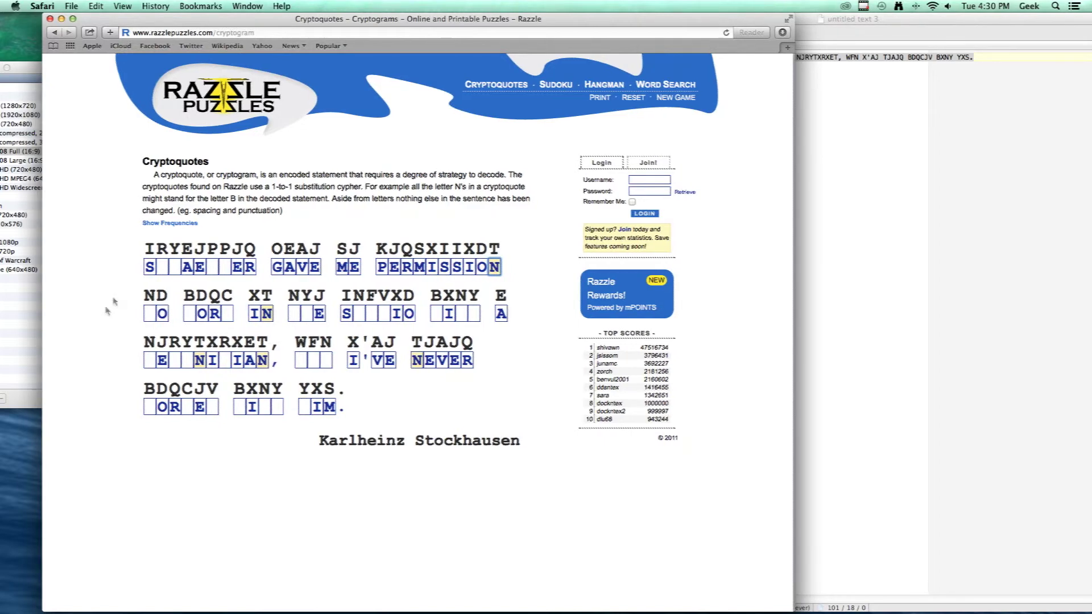
- Fill the blanks under ND, BDQC, NYJ and T_E with Y, W, K, T and H, U, D
{"action": "left_click", "coordinate": [153, 314]}
{"action": "type", "text": "Y"}
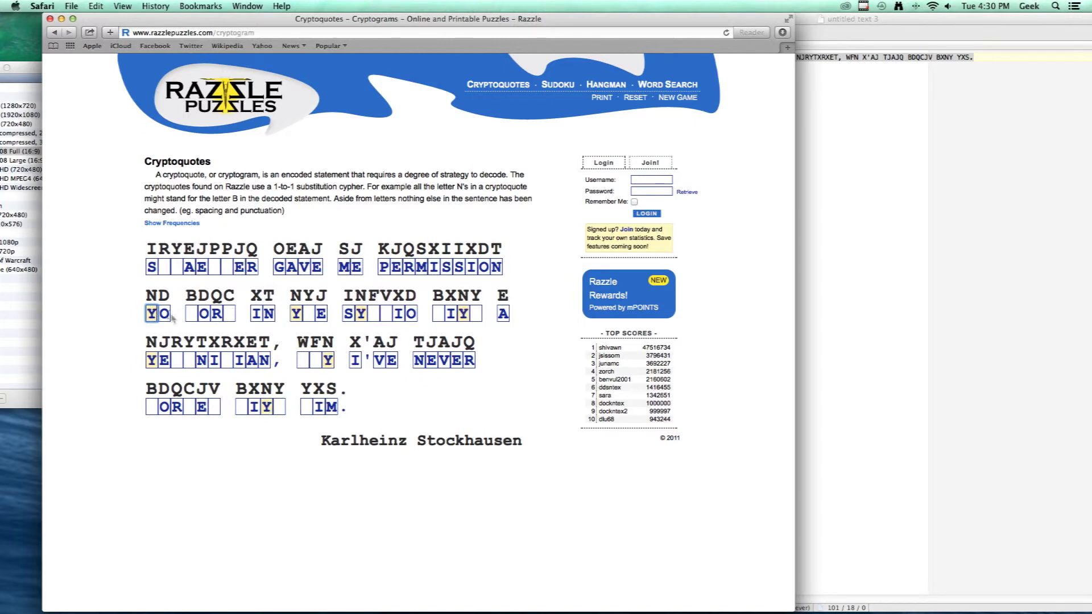
{"action": "left_click", "coordinate": [193, 314]}
{"action": "type", "text": "W"}
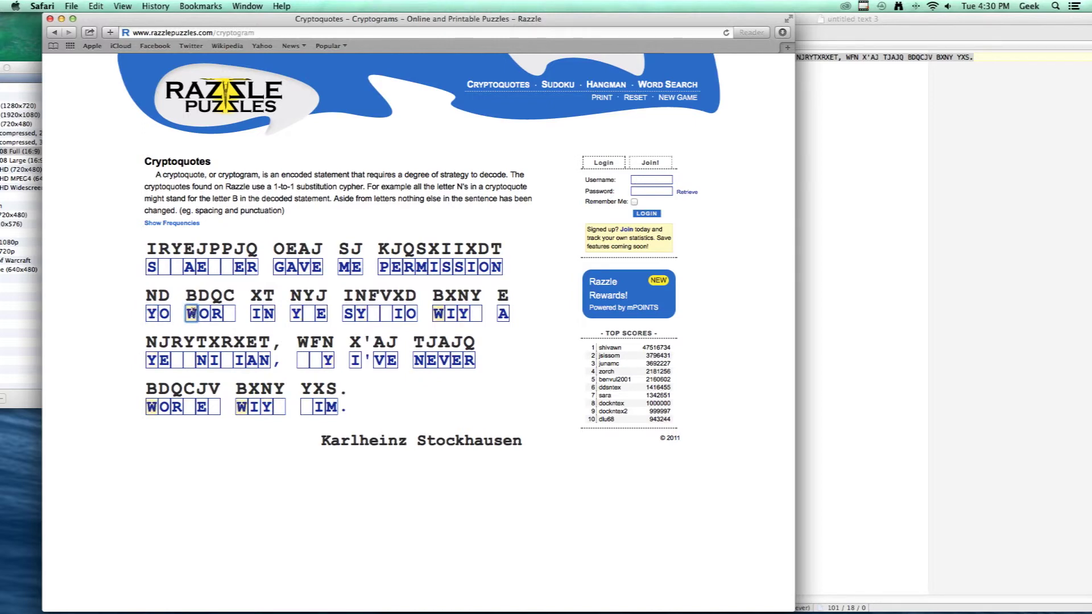
{"action": "key", "text": "Right"}
{"action": "key", "text": "Right"}
{"action": "key", "text": "Right"}
{"action": "type", "text": "K"}
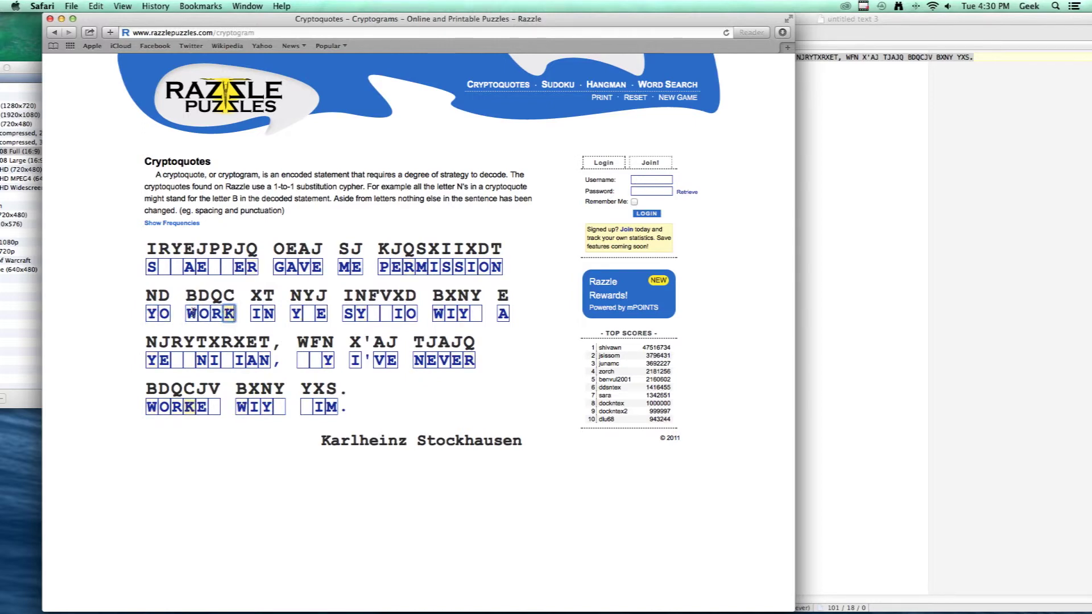
{"action": "left_click", "coordinate": [295, 313]}
{"action": "type", "text": "t"}
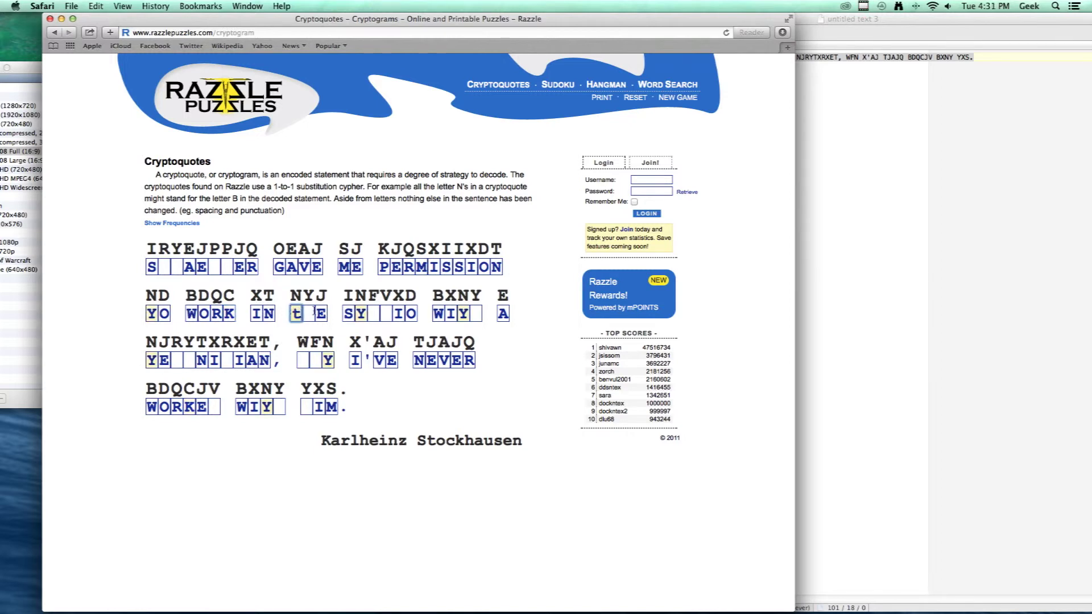
{"action": "type", "text": "T"}
{"action": "left_click", "coordinate": [311, 314]}
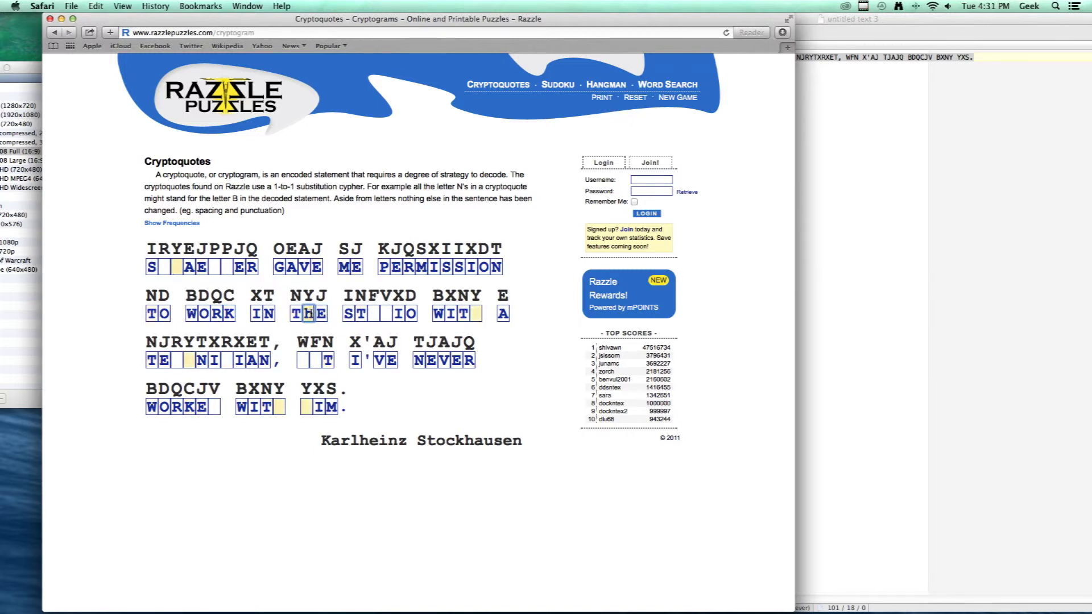
{"action": "type", "text": "hud"}
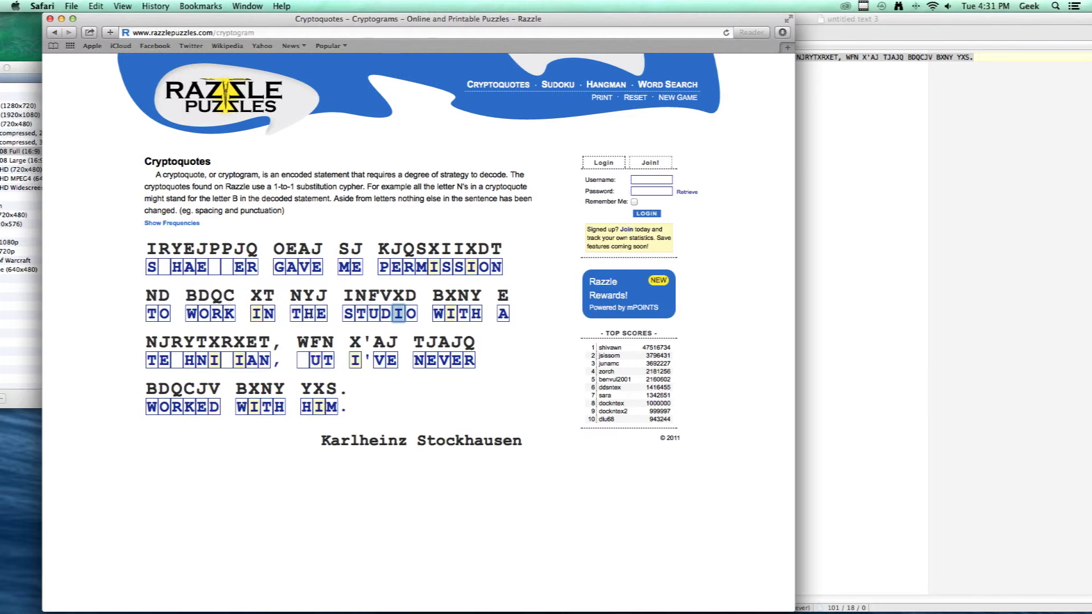
- Complete TECHNICIAN, BUT and SCHAEFFER by entering C, B and F
{"action": "left_click", "coordinate": [177, 360]}
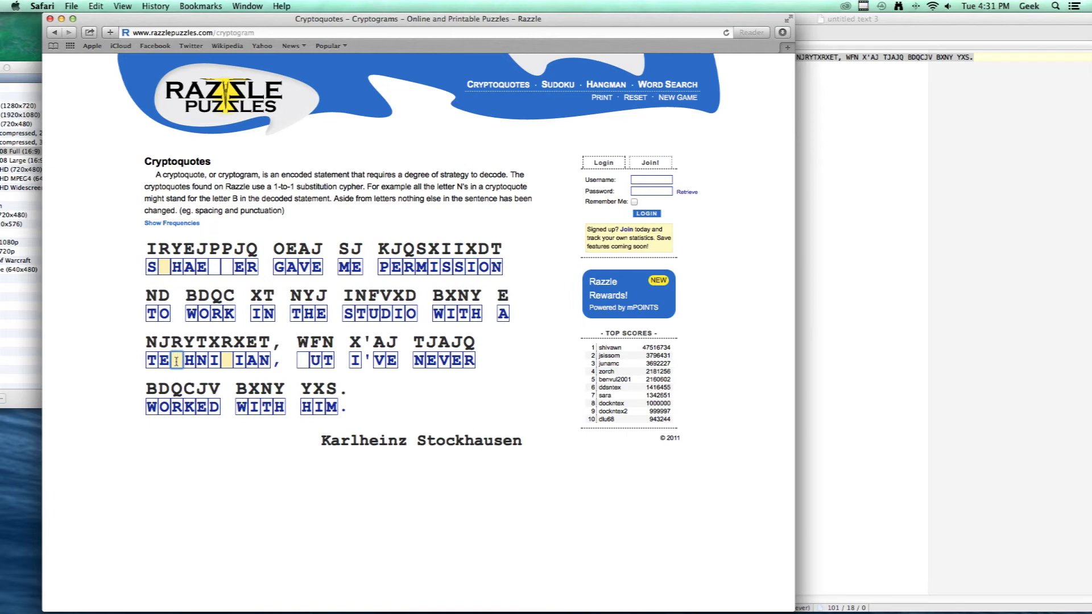
{"action": "type", "text": "c"}
{"action": "left_click", "coordinate": [307, 360]}
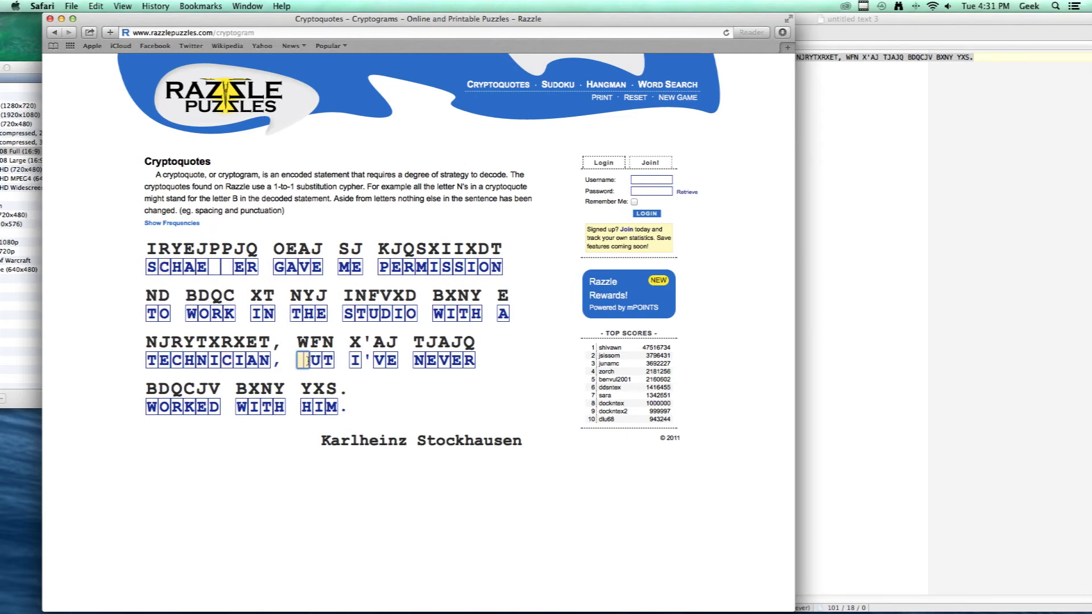
{"action": "type", "text": "b"}
{"action": "left_click", "coordinate": [213, 267]}
{"action": "type", "text": "f"}
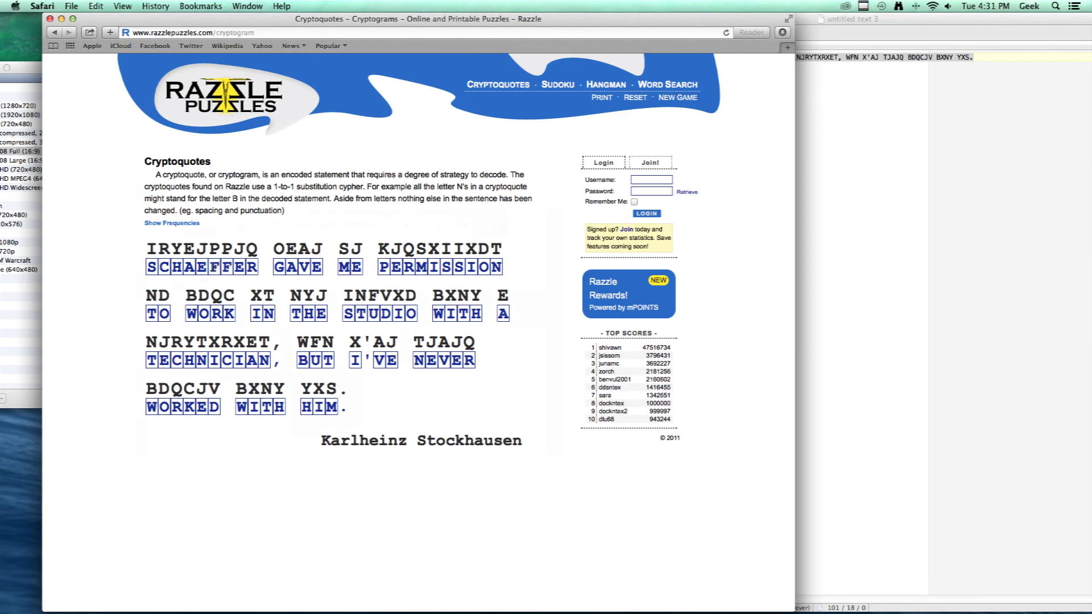